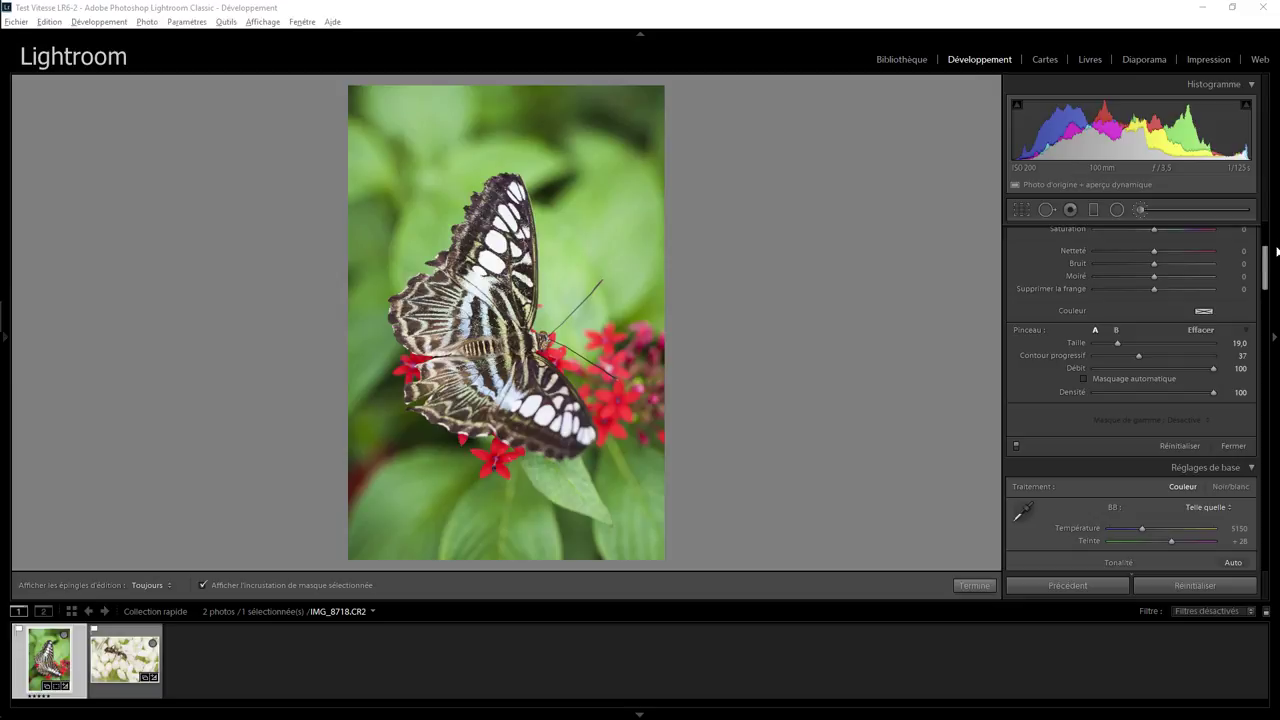
Try darkening the green luminance, reset it to zero, then try boosting green saturation
drag(1267, 258, 1267, 234)
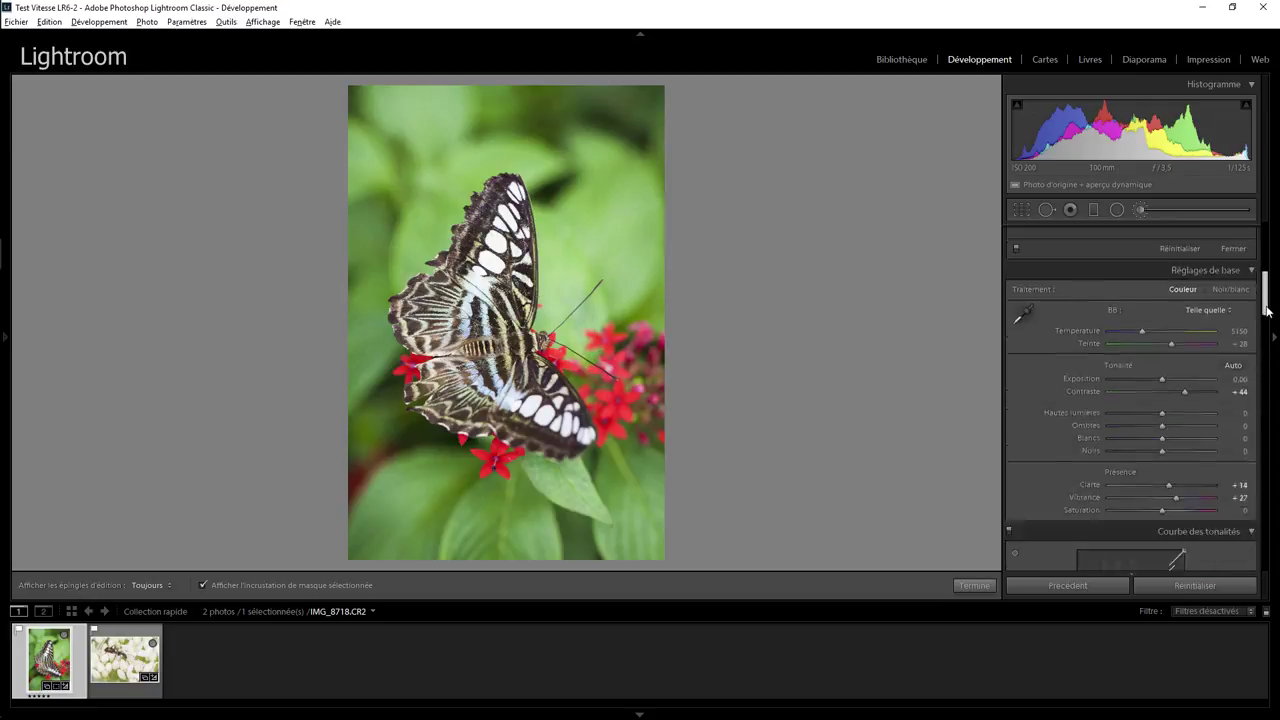
drag(1267, 256, 1267, 370)
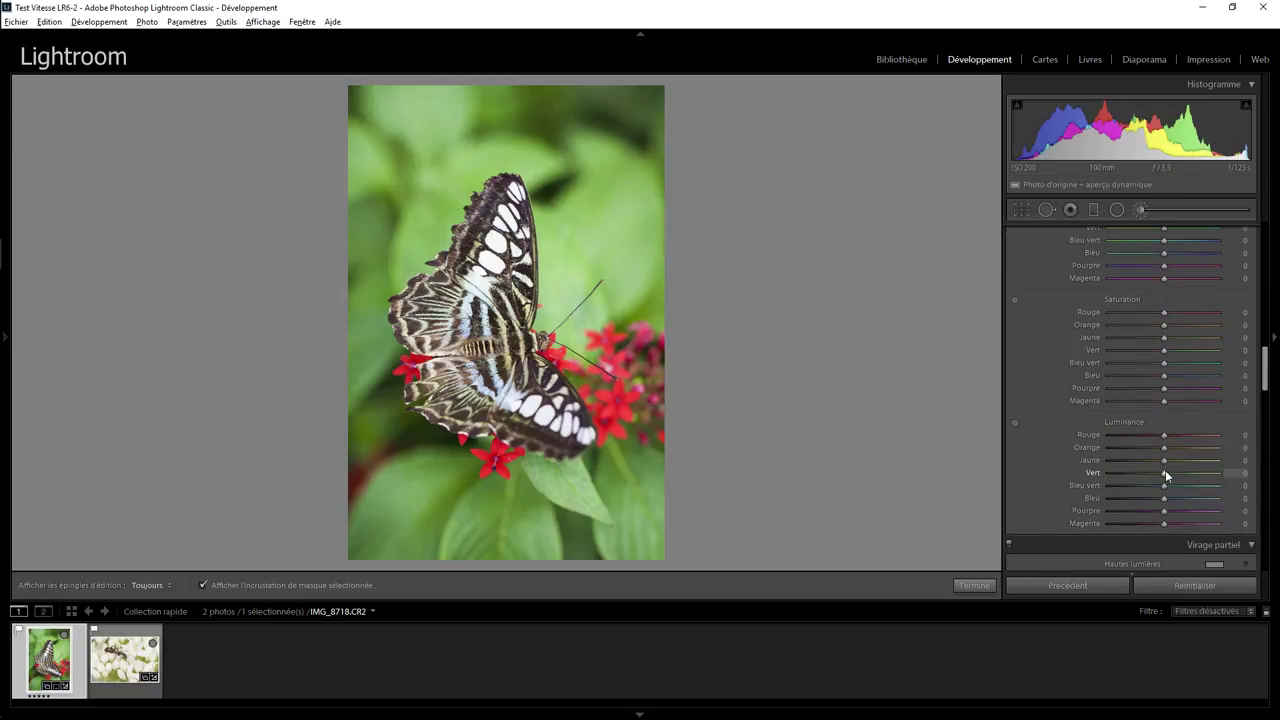
mouse_move(1166, 479)
mouse_down()
mouse_move(1093, 475)
mouse_move(1142, 474)
mouse_up()
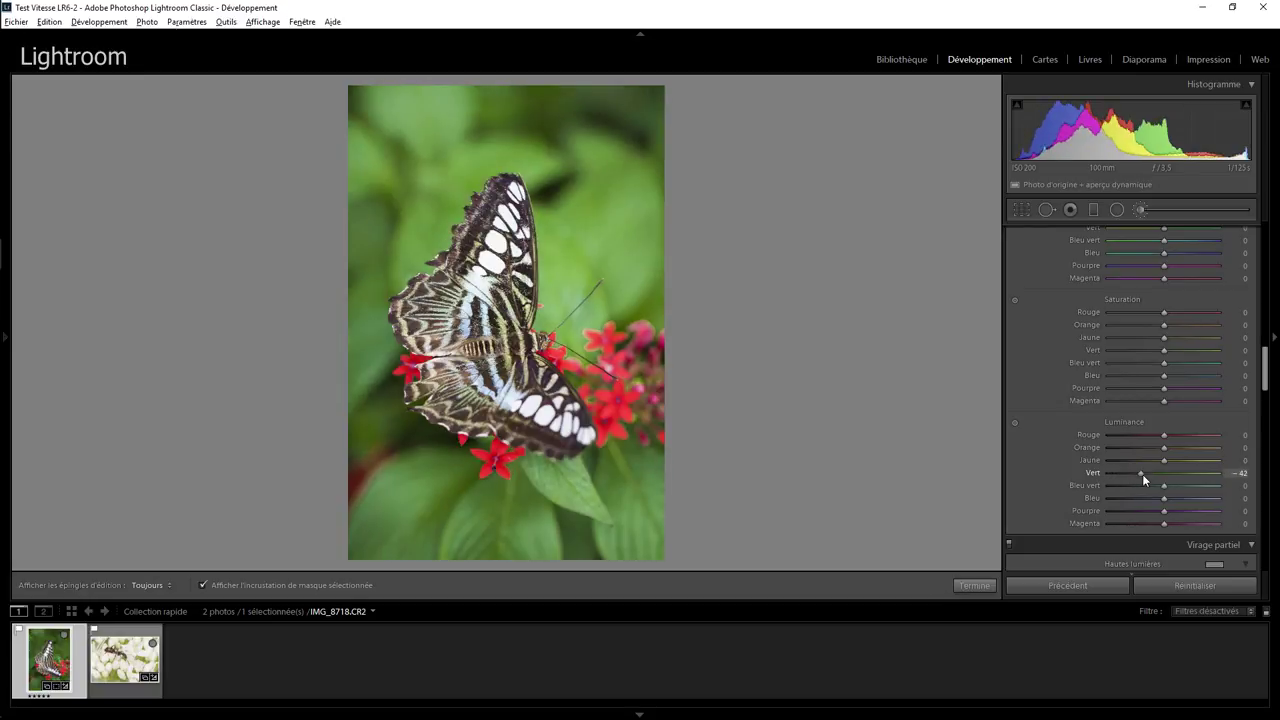
double_click(1142, 474)
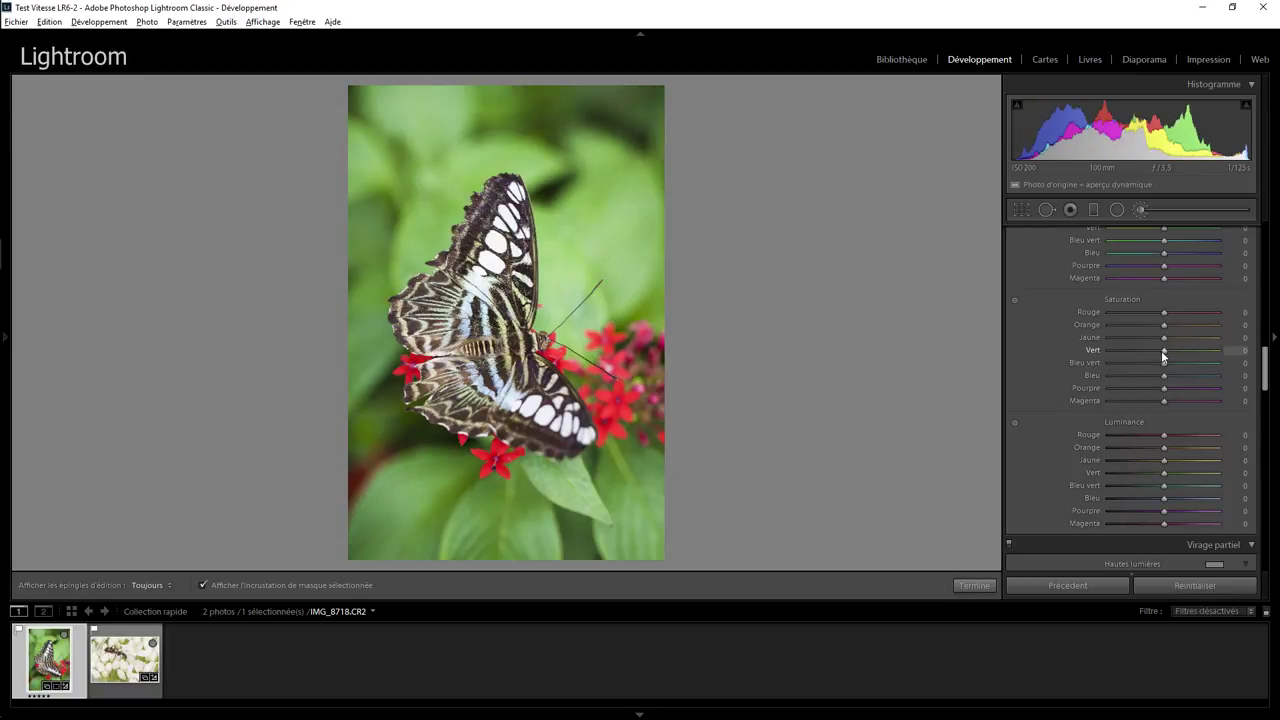
mouse_move(1163, 355)
mouse_down()
mouse_move(1226, 355)
mouse_move(1186, 357)
mouse_up()
Start a new adjustment brush with contrast, clarity and sharpness at −100
drag(1265, 366, 1268, 290)
key(k)
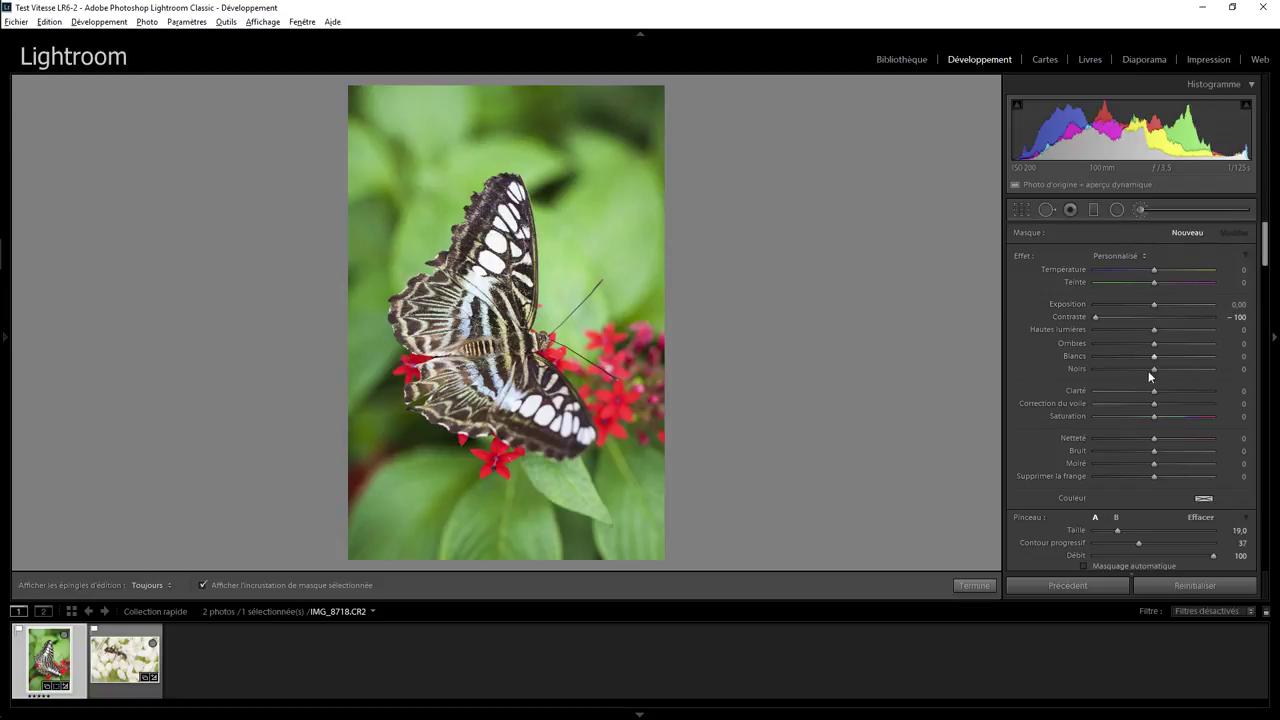
drag(1154, 391, 1083, 394)
Paint the softening brush across the top and top-left background of the photo
key(h)
drag(600, 180, 582, 123)
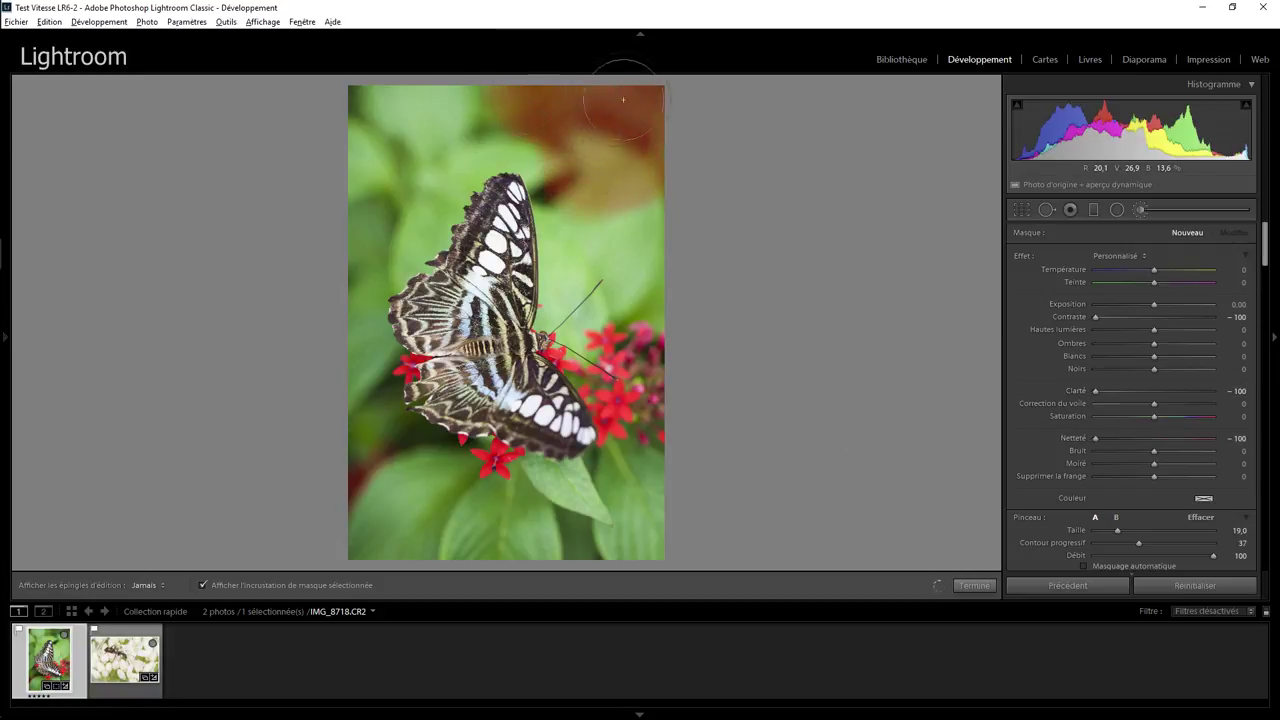
key(h)
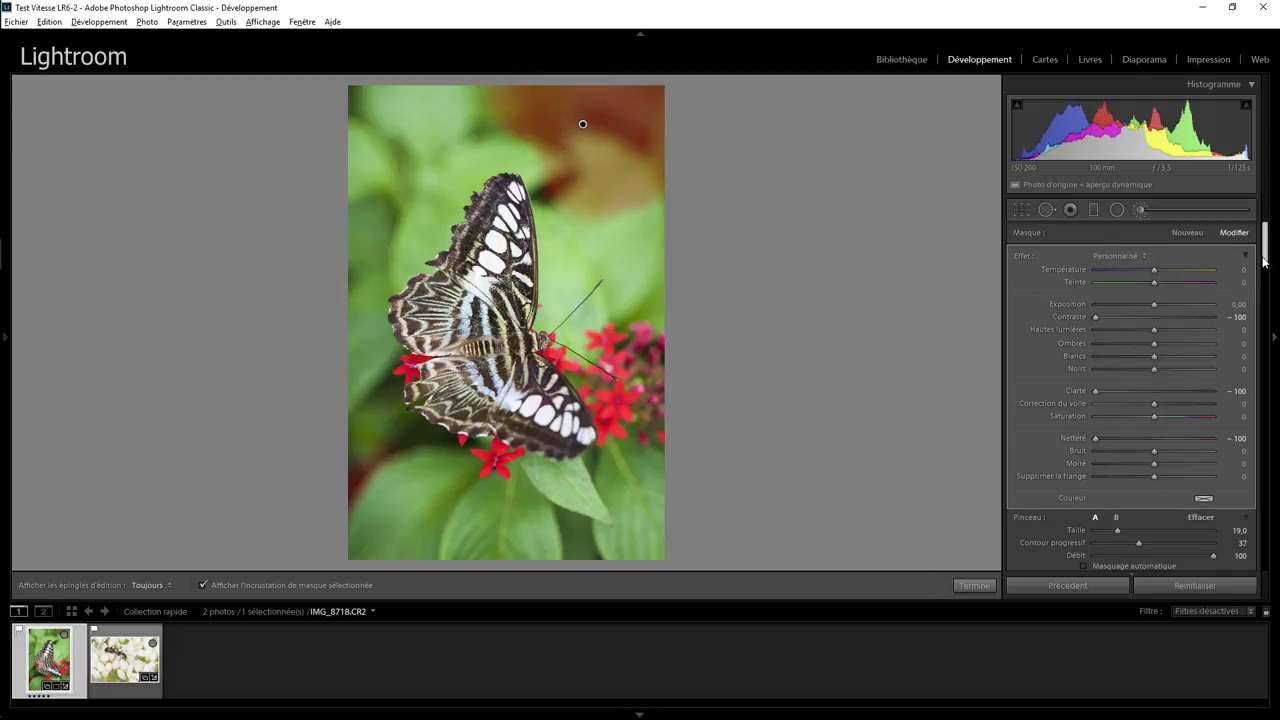
scroll(1202, 340, down, 3)
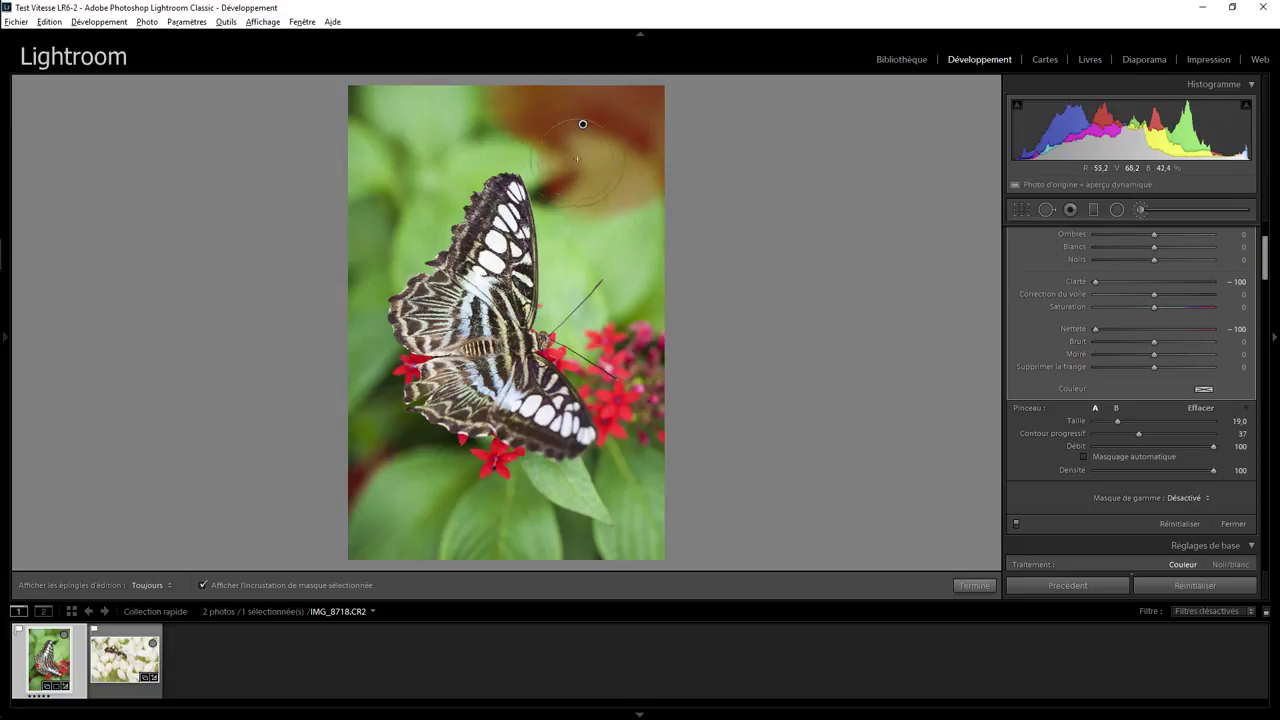
drag(598, 137, 420, 133)
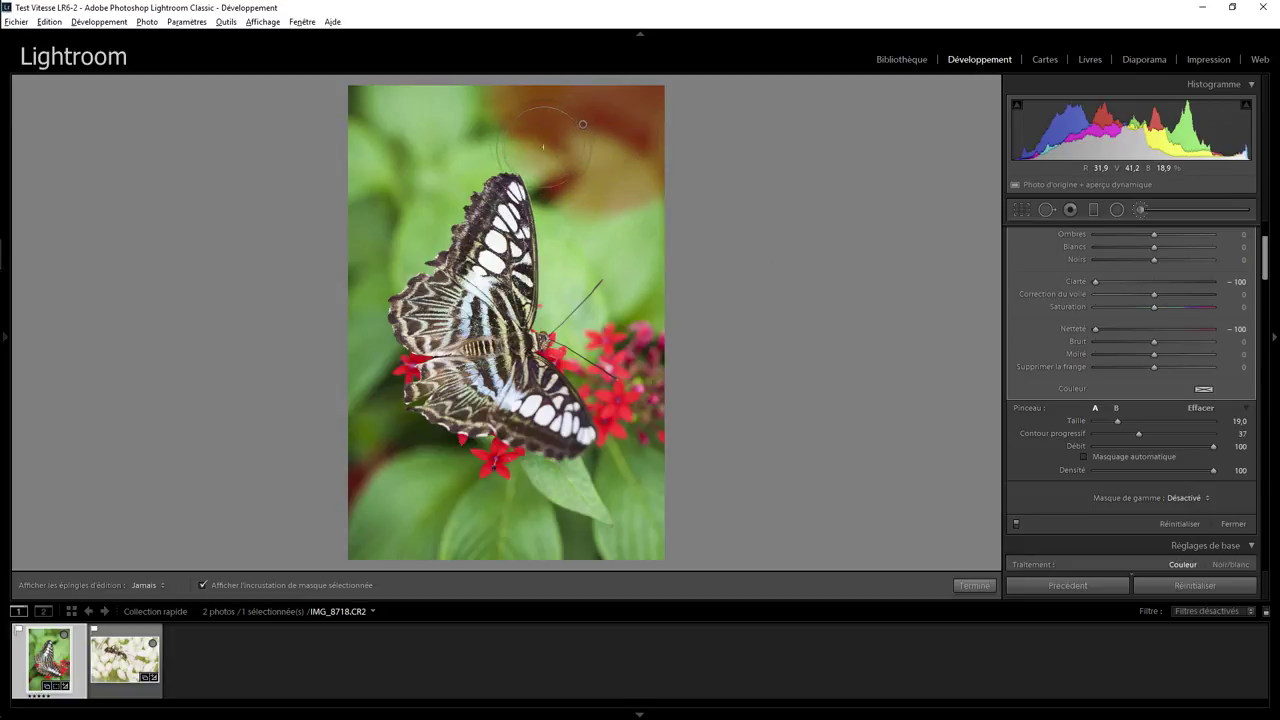
key(h)
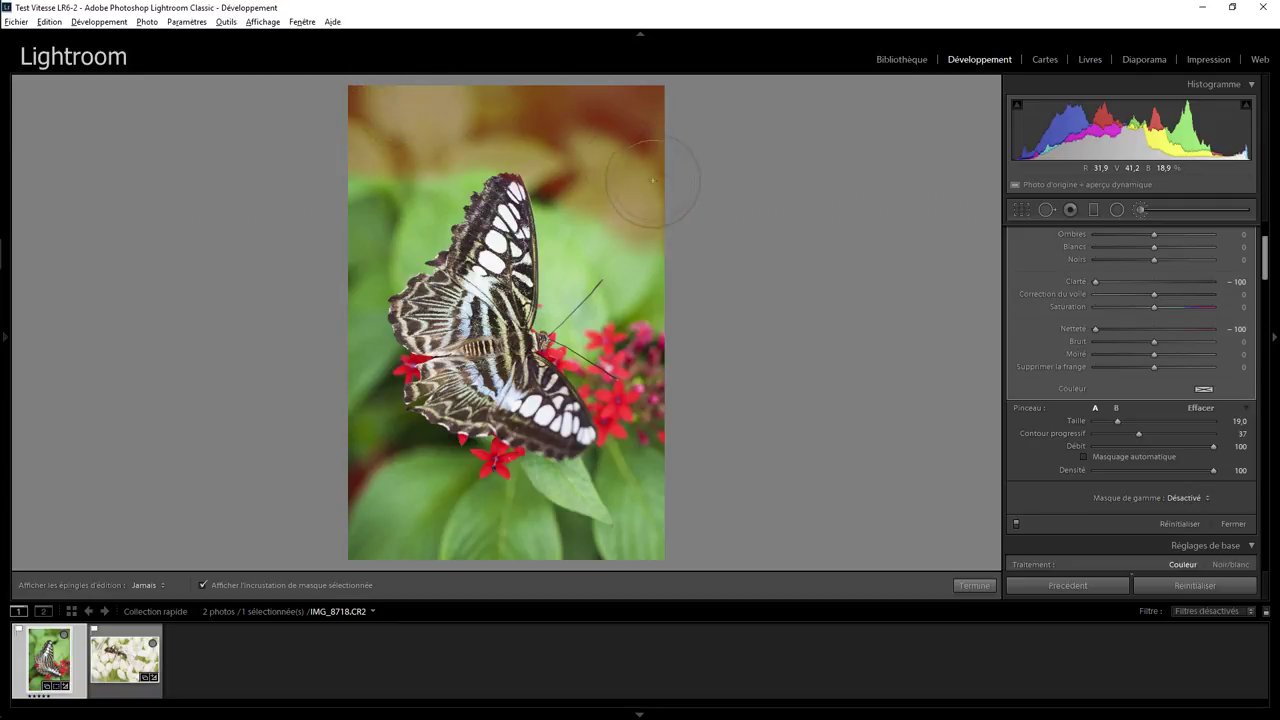
Paint the upper-right background, the area left of the wing and the bright green right of the antenna
mouse_move(640, 228)
mouse_down()
mouse_move(595, 221)
mouse_move(604, 174)
mouse_up()
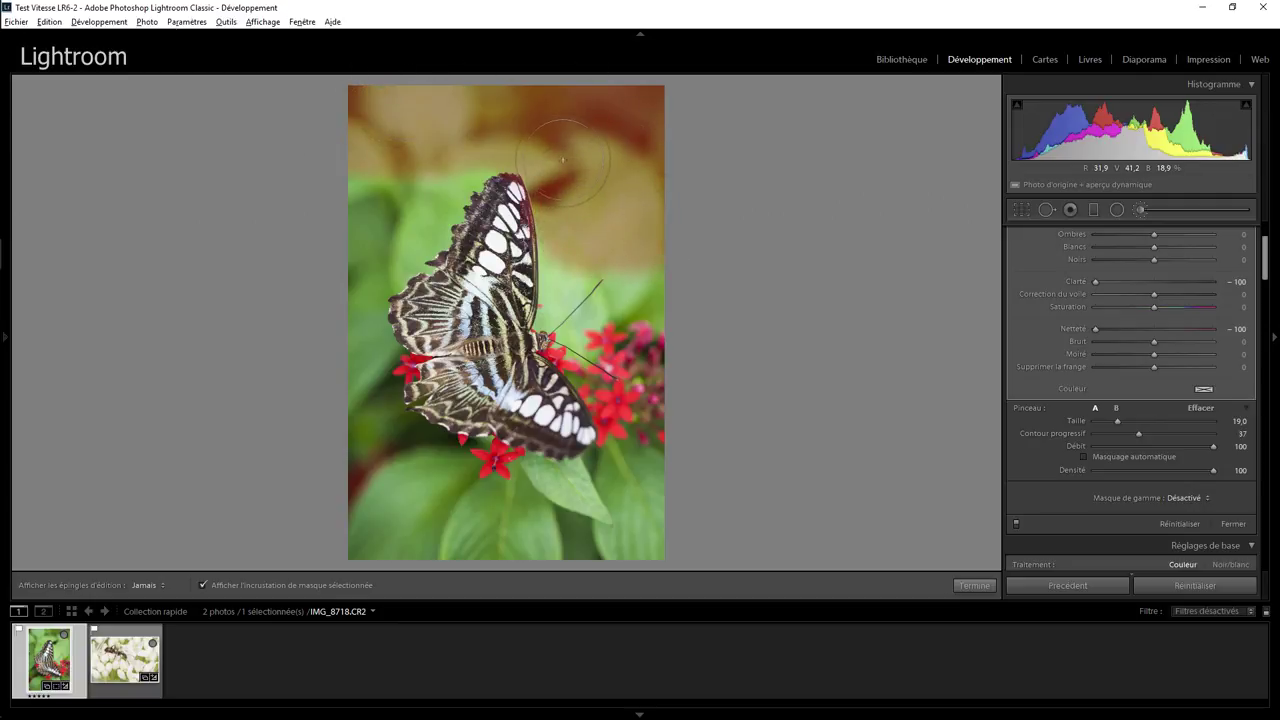
key(h)
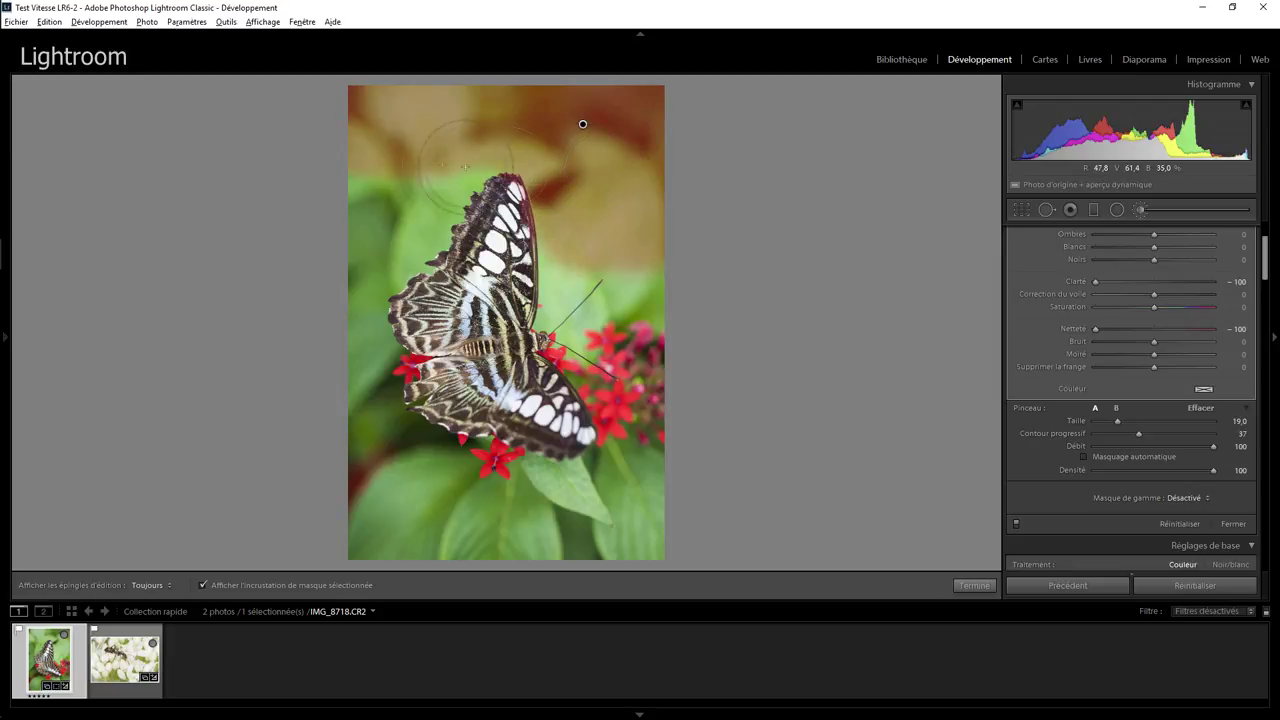
key(h)
mouse_move(450, 180)
mouse_down()
mouse_move(358, 256)
mouse_move(397, 541)
mouse_move(590, 540)
mouse_up()
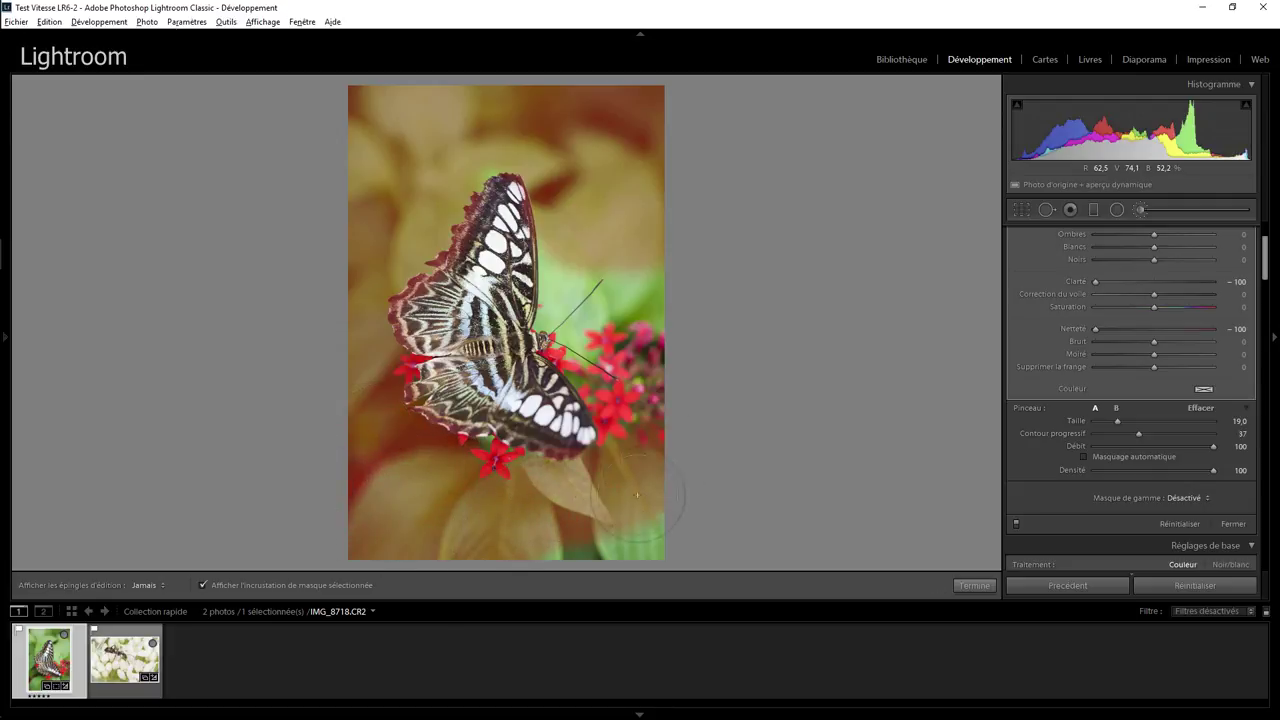
mouse_move(665, 288)
mouse_down()
mouse_move(576, 313)
mouse_move(585, 190)
mouse_up()
key(h)
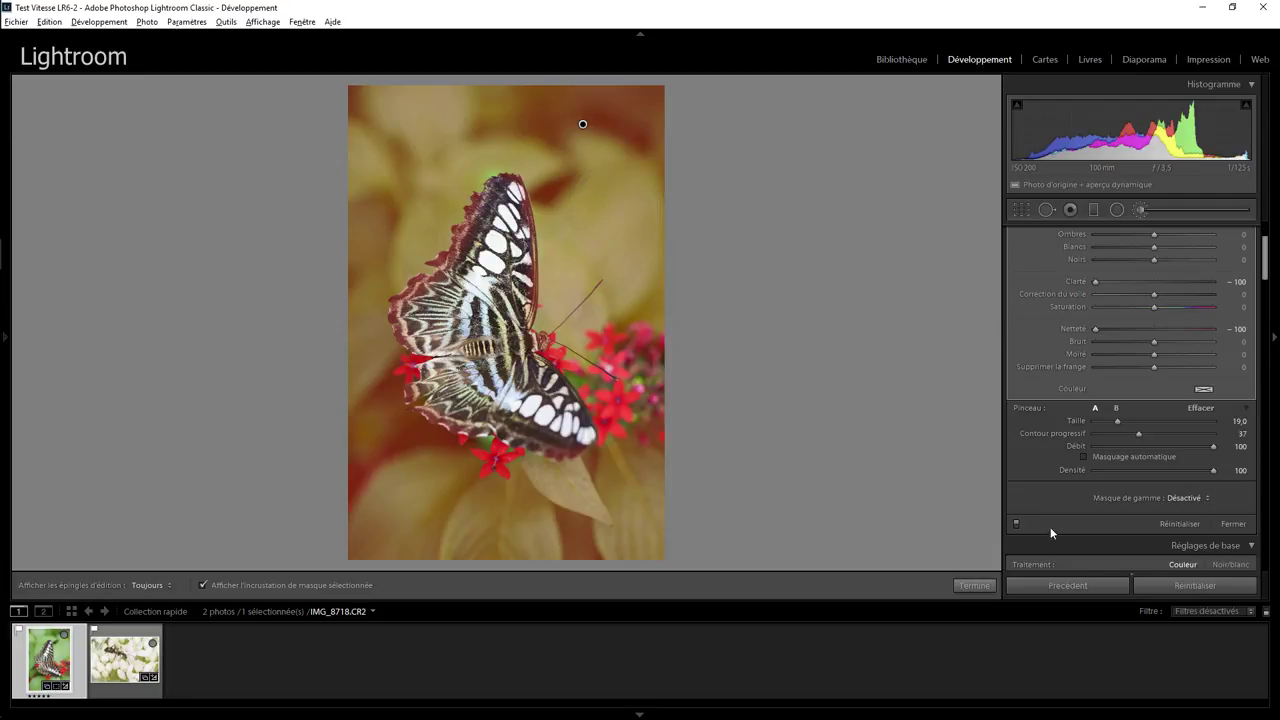
Set the brush's range mask to Couleur and sample the pale background right of the butterfly
click(1164, 502)
click(1160, 532)
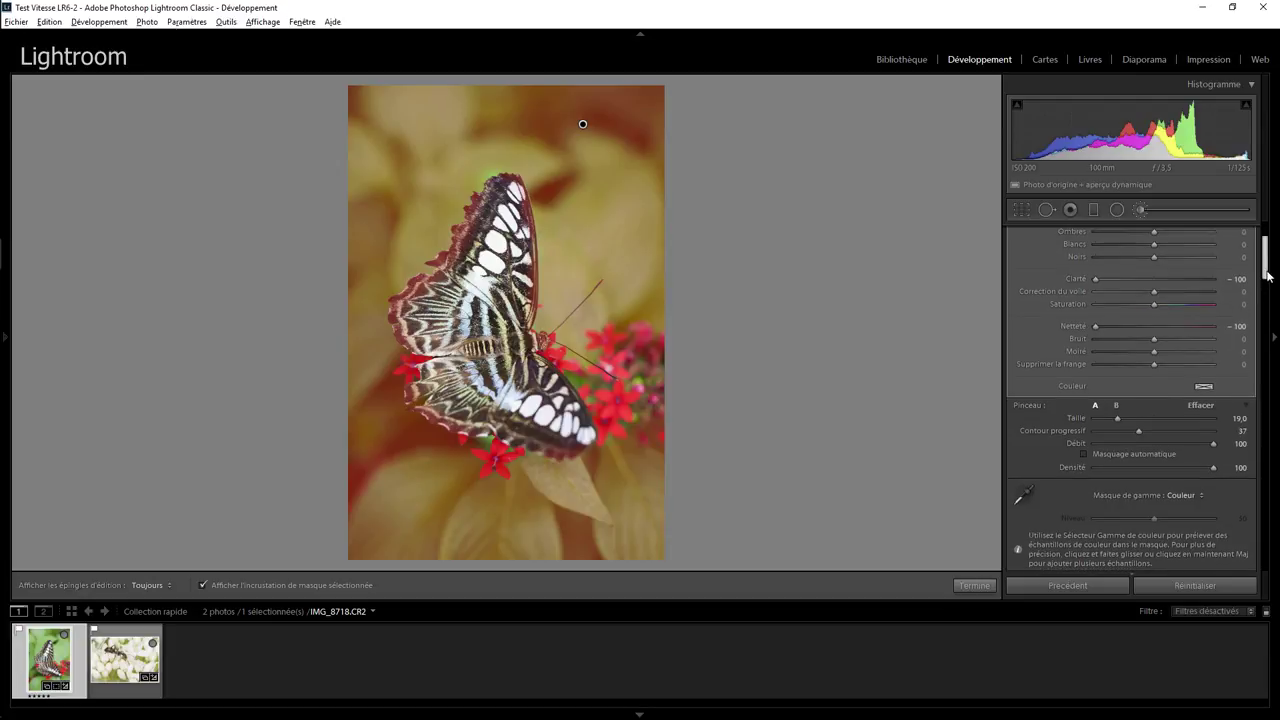
drag(1267, 275, 1267, 289)
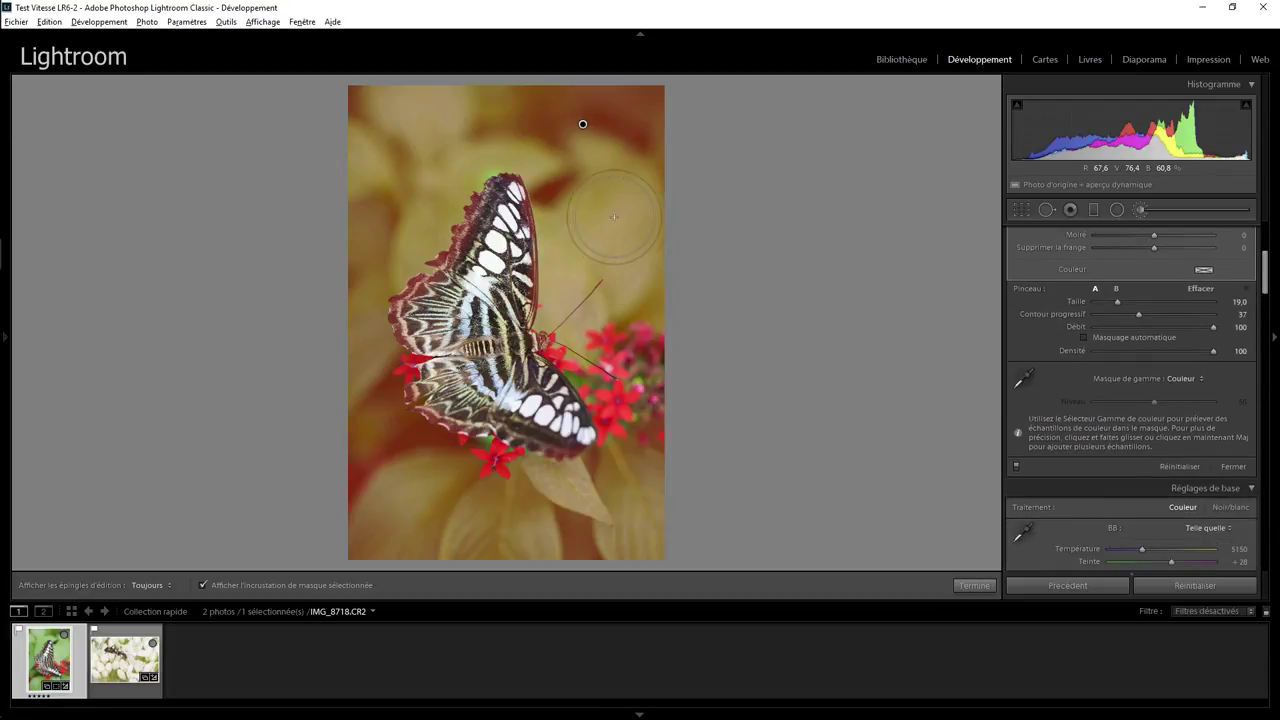
click(1023, 378)
click(602, 216)
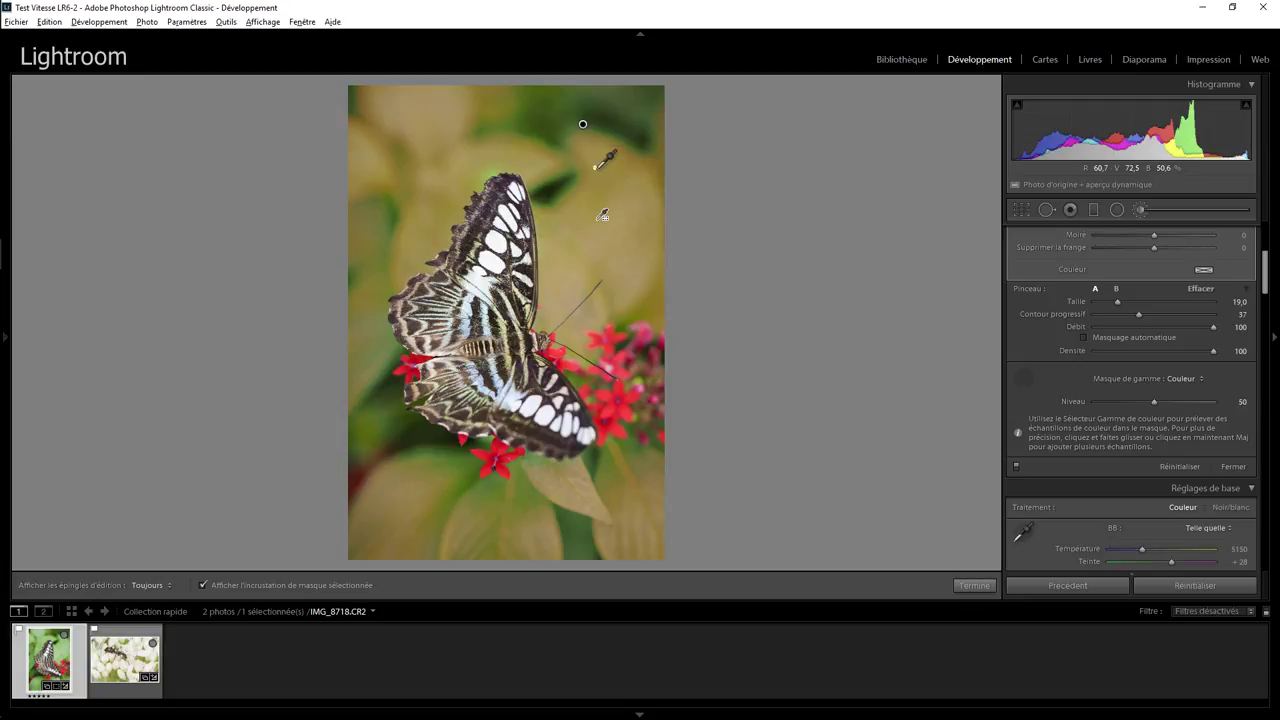
Add two wider background colour samples to the Couleur range mask
drag(594, 166, 648, 201)
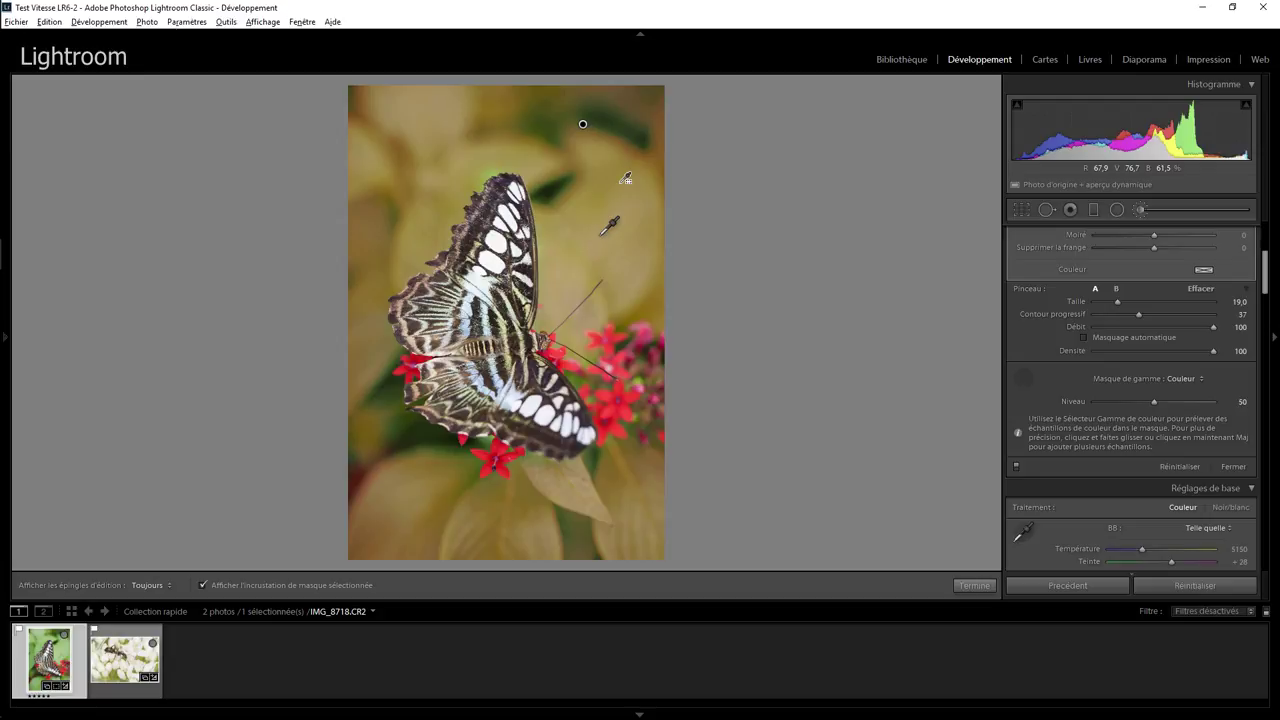
key(shift)
mouse_move(600, 100)
mouse_down()
mouse_move(645, 151)
mouse_move(662, 142)
mouse_up()
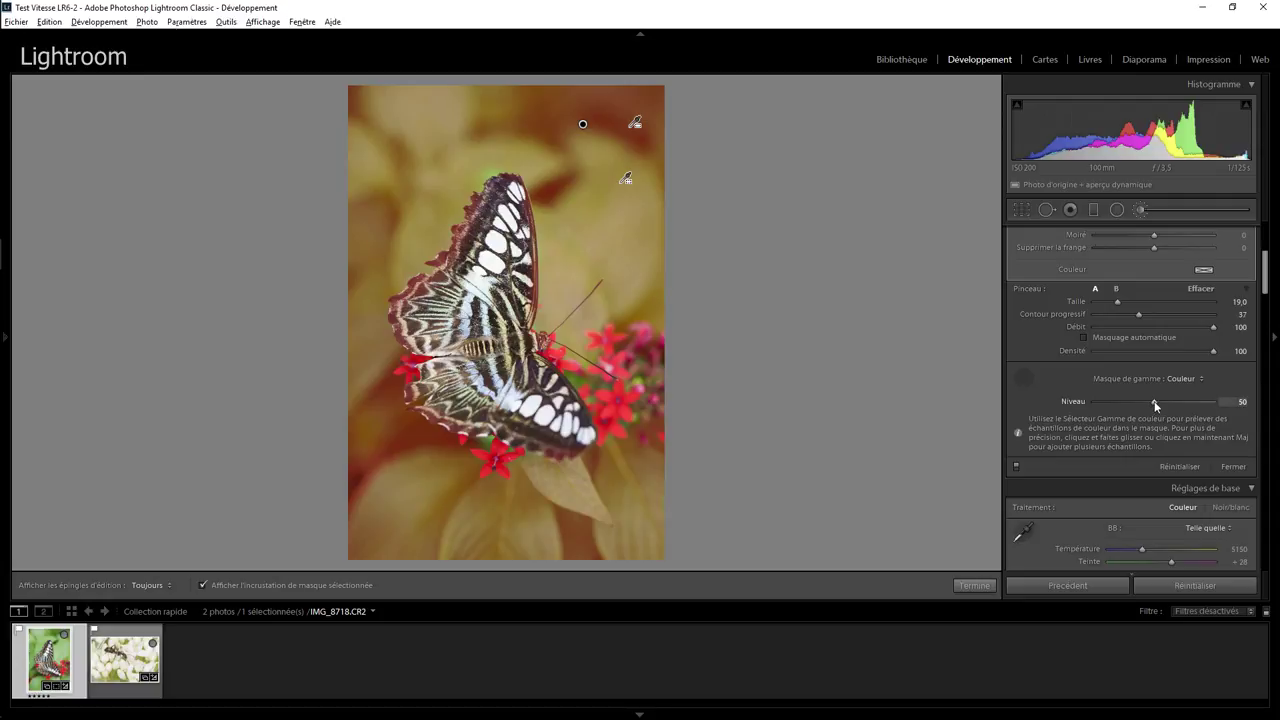
Test the colour range Niveau between 0 and 100, leaving it at 0
drag(1122, 402, 1084, 405)
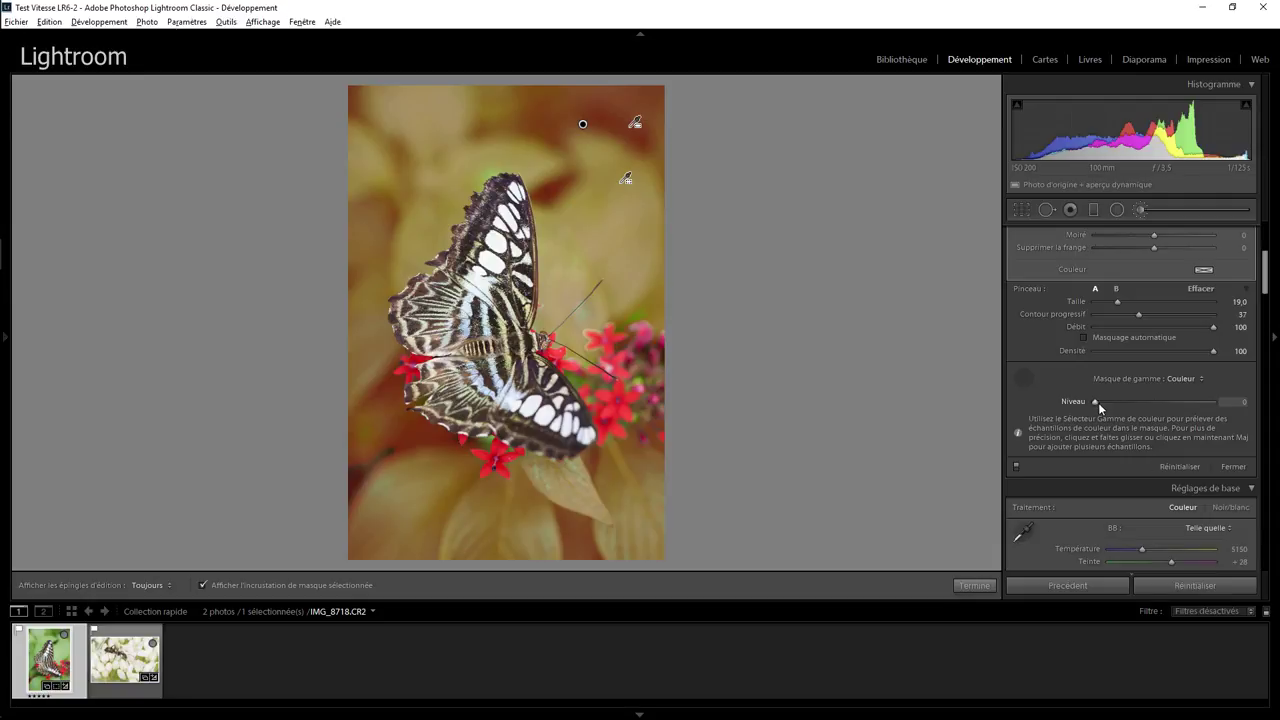
click(1235, 402)
drag(1094, 402, 1234, 403)
drag(1060, 406, 1234, 402)
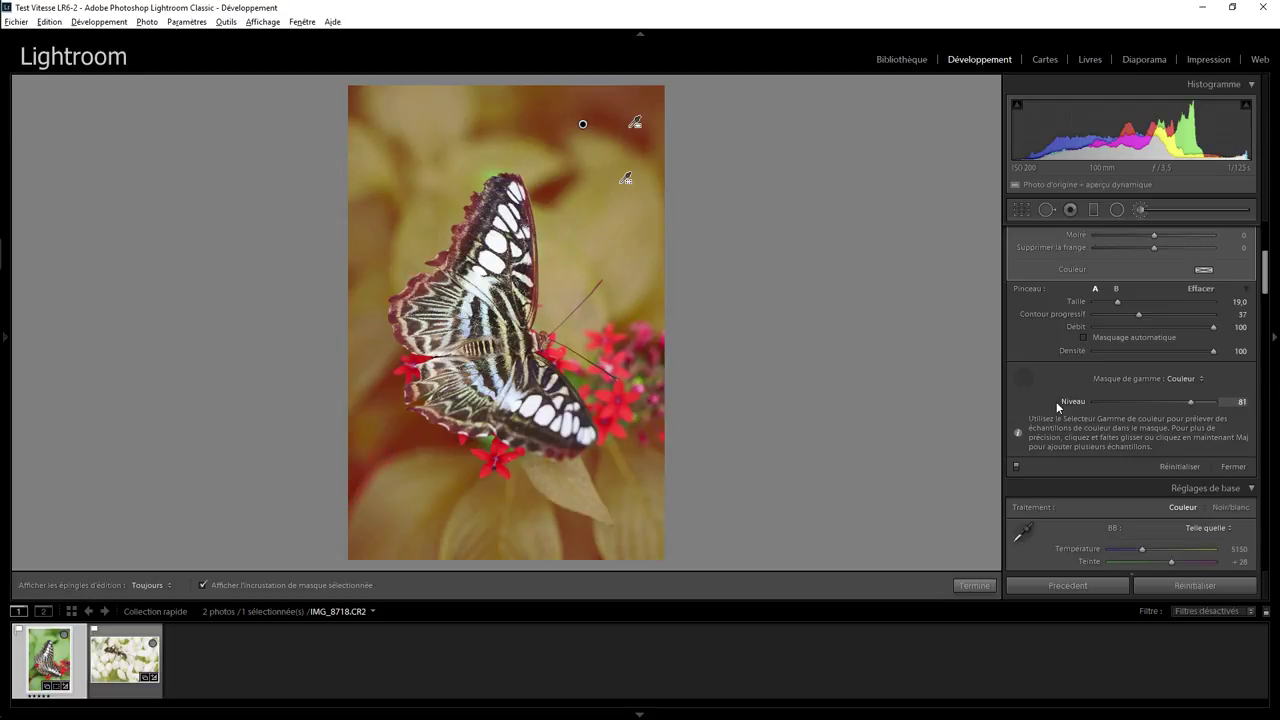
drag(1034, 402, 1025, 400)
click(1034, 408)
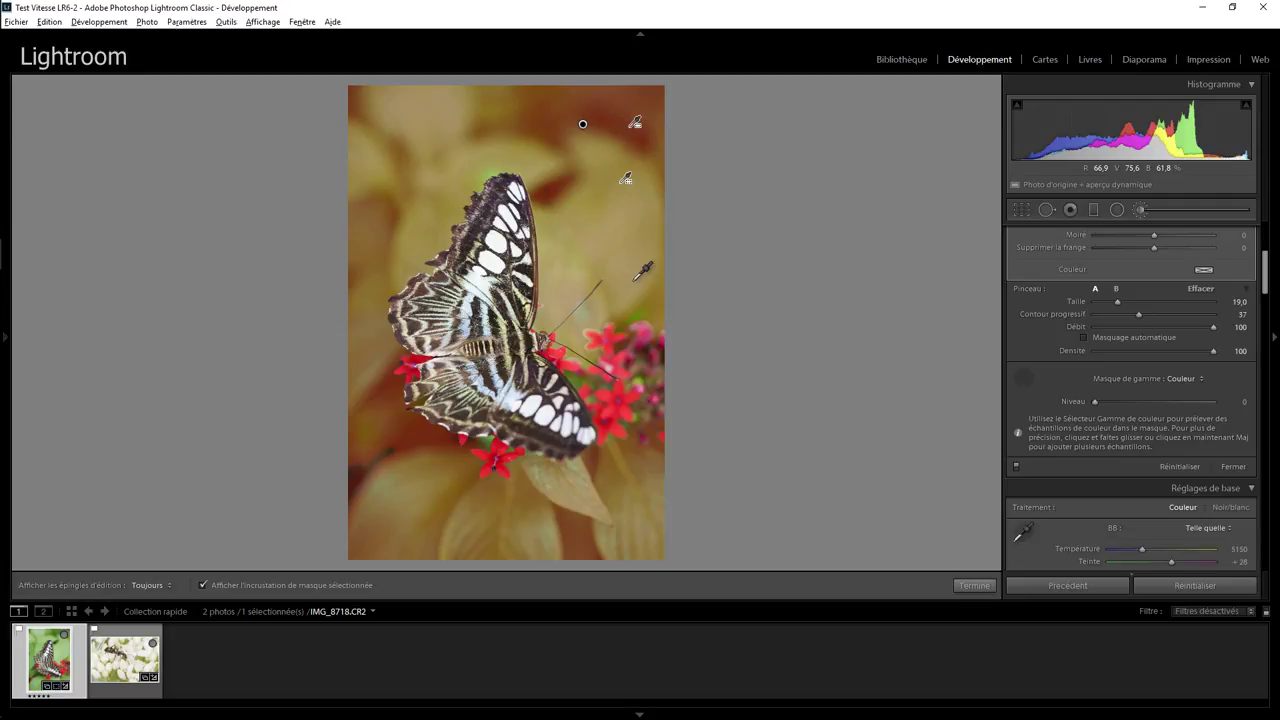
key(shift)
Add a green leaf sample, preview the mask coverage with Exposure, then reset Exposure to 0.00
drag(631, 302, 666, 310)
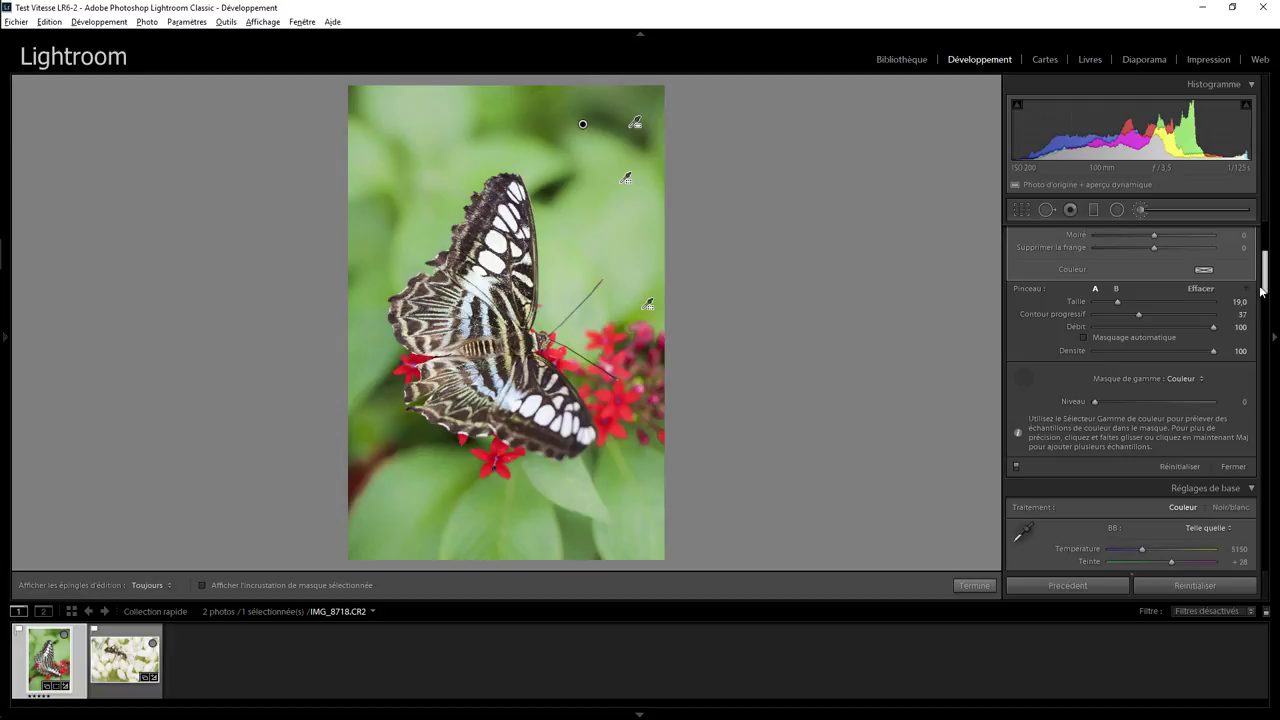
drag(1263, 289, 1264, 258)
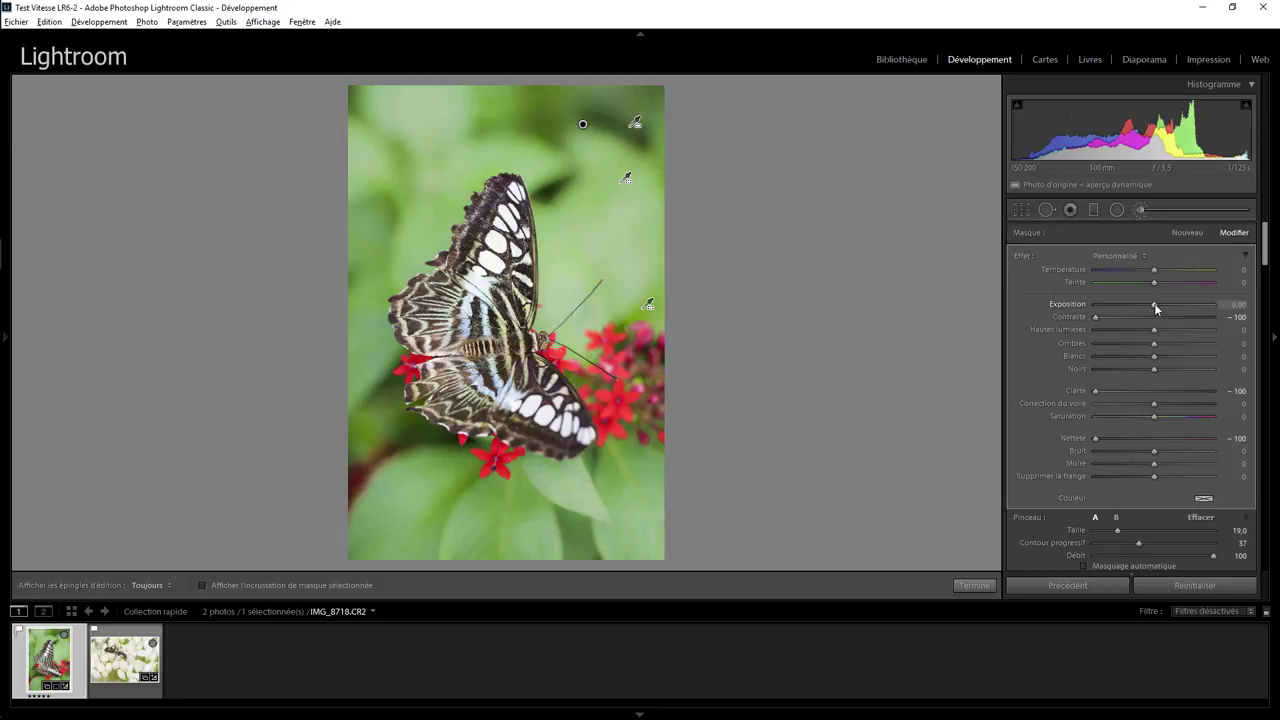
drag(1146, 307, 1103, 304)
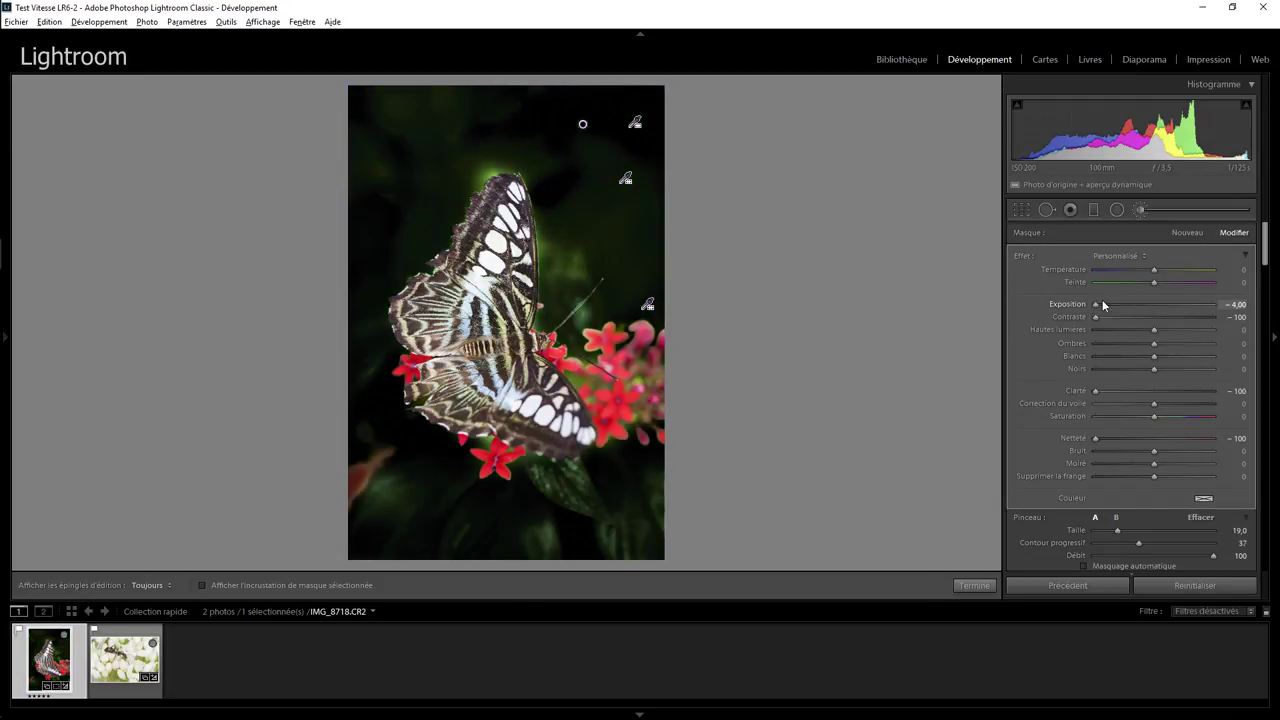
mouse_move(1192, 302)
mouse_down()
mouse_move(1208, 302)
mouse_move(1160, 305)
mouse_move(1184, 303)
mouse_up()
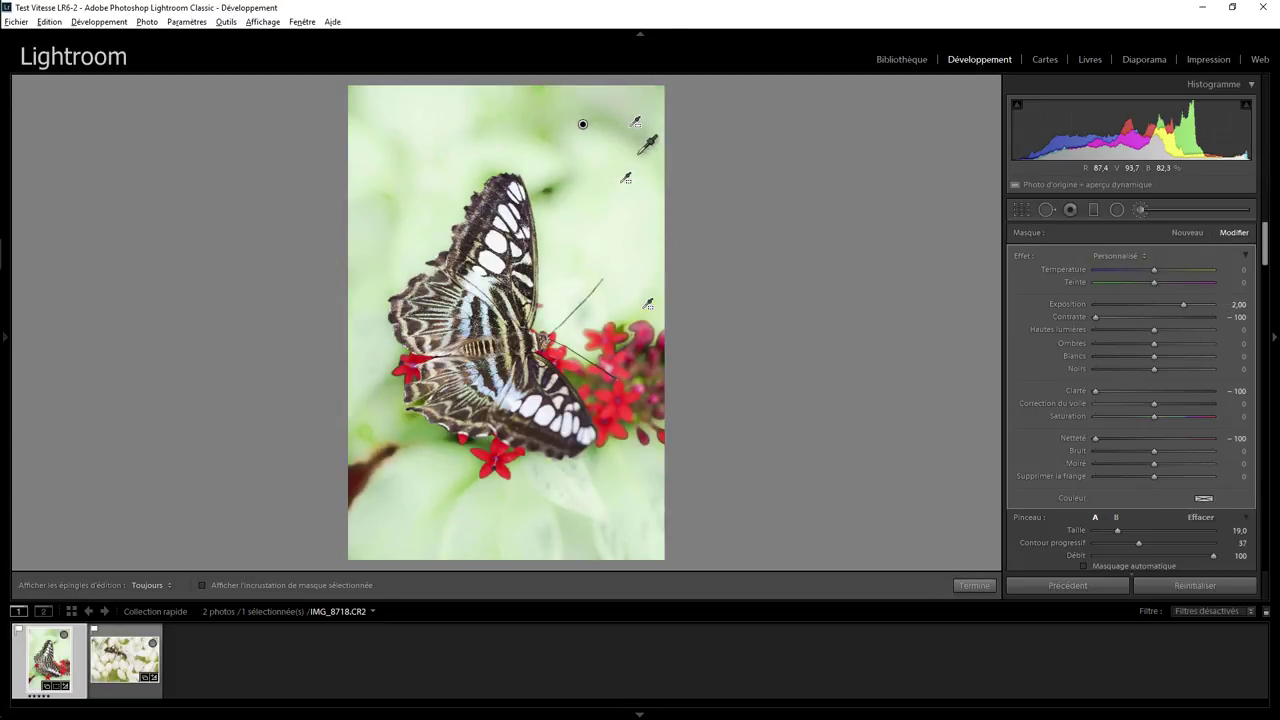
double_click(1184, 303)
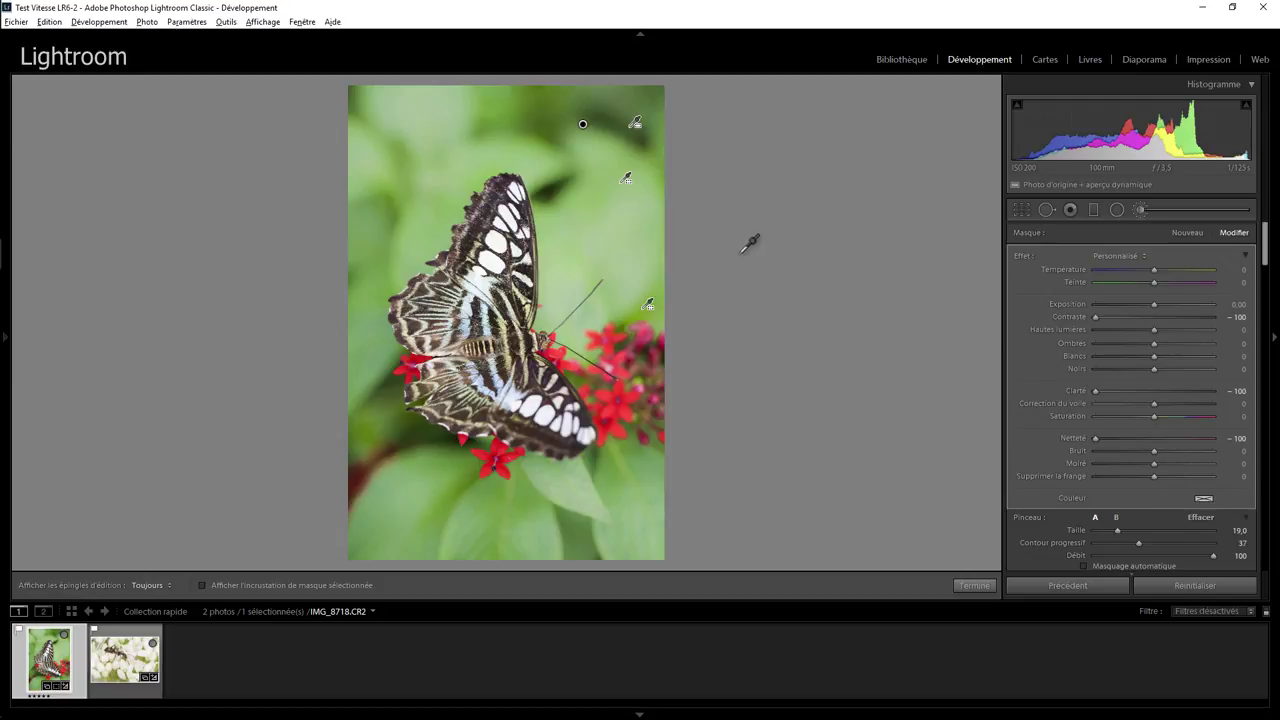
Add an inverted radial filter with contrast, clarity and sharpness at −100 over the upper background
key(Delete)
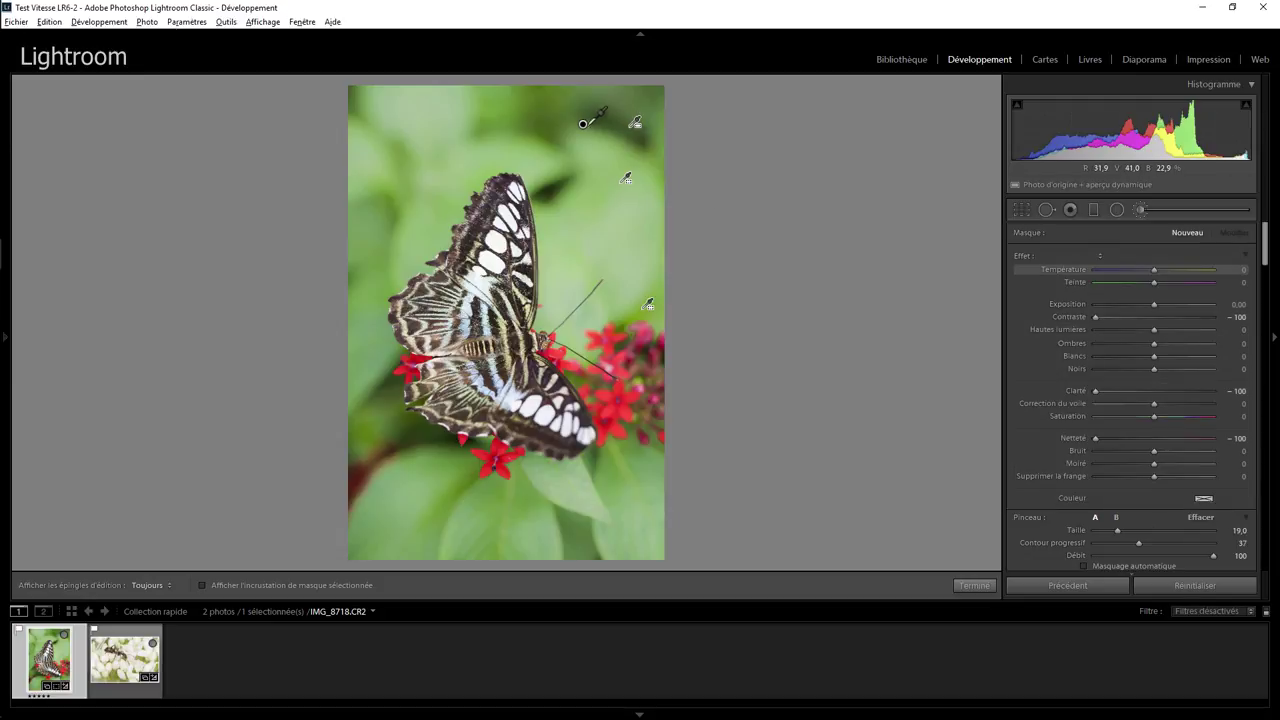
click(1117, 209)
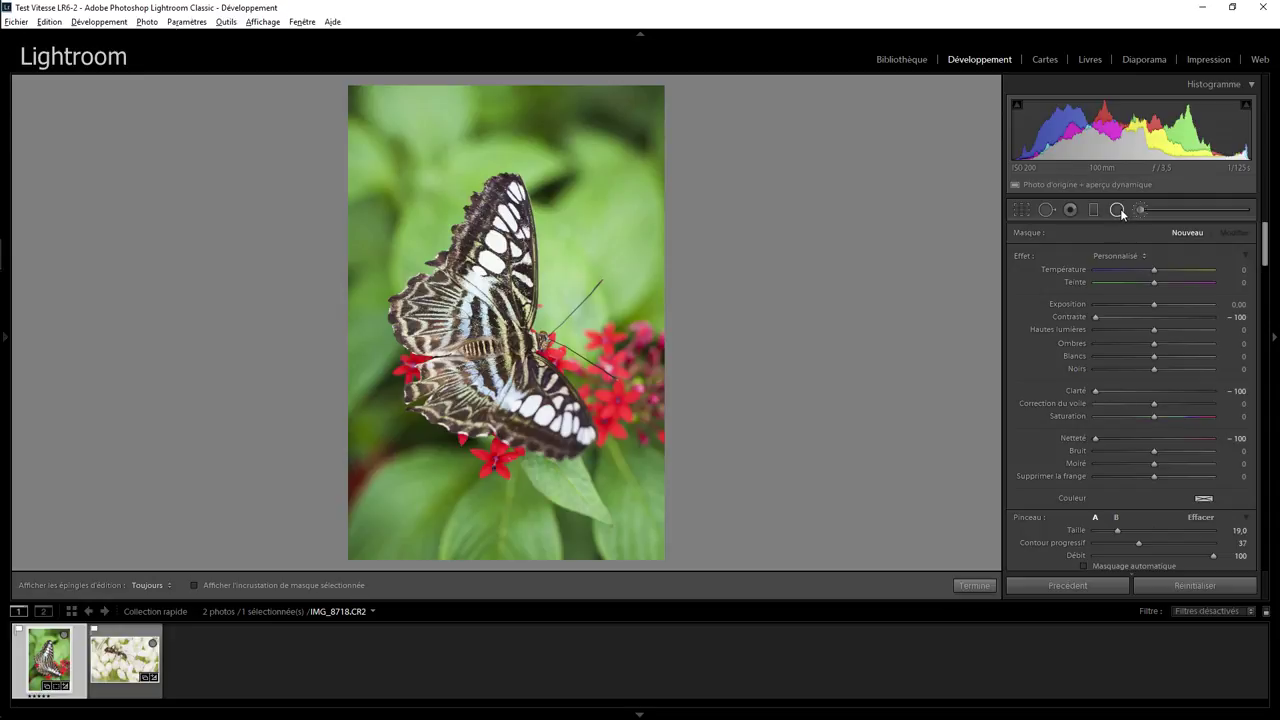
drag(564, 157, 722, 306)
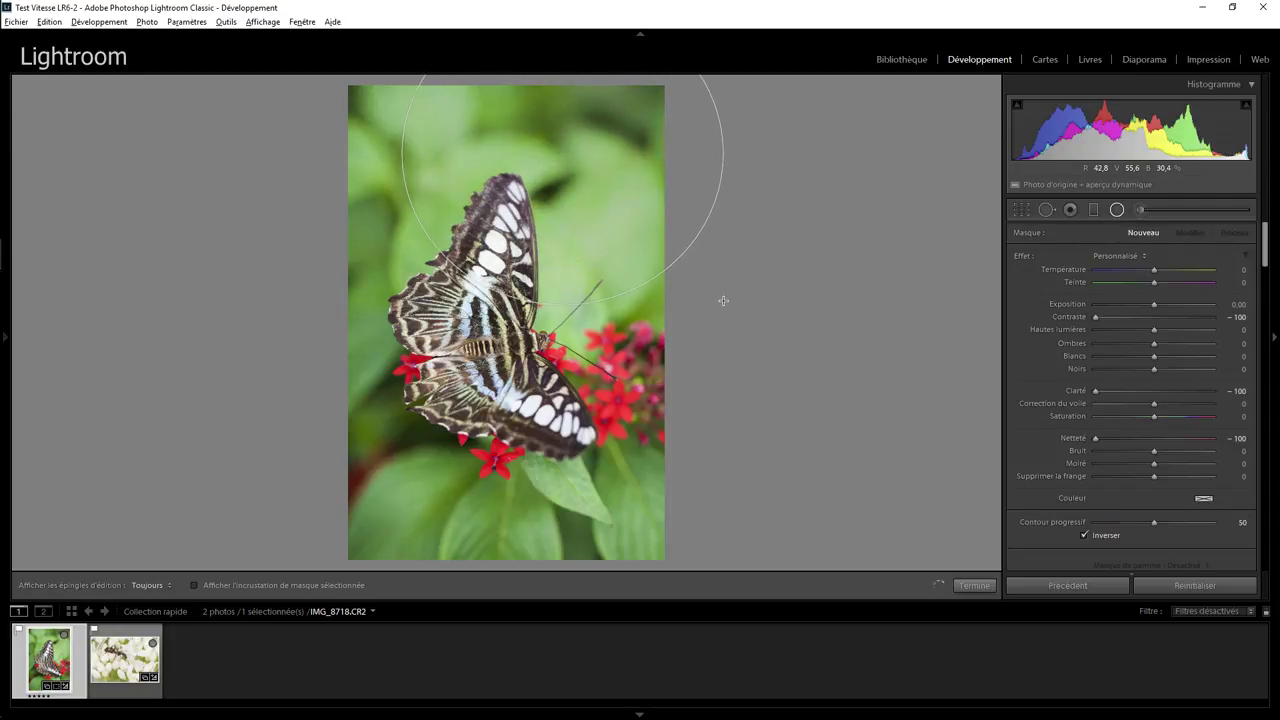
drag(722, 306, 723, 294)
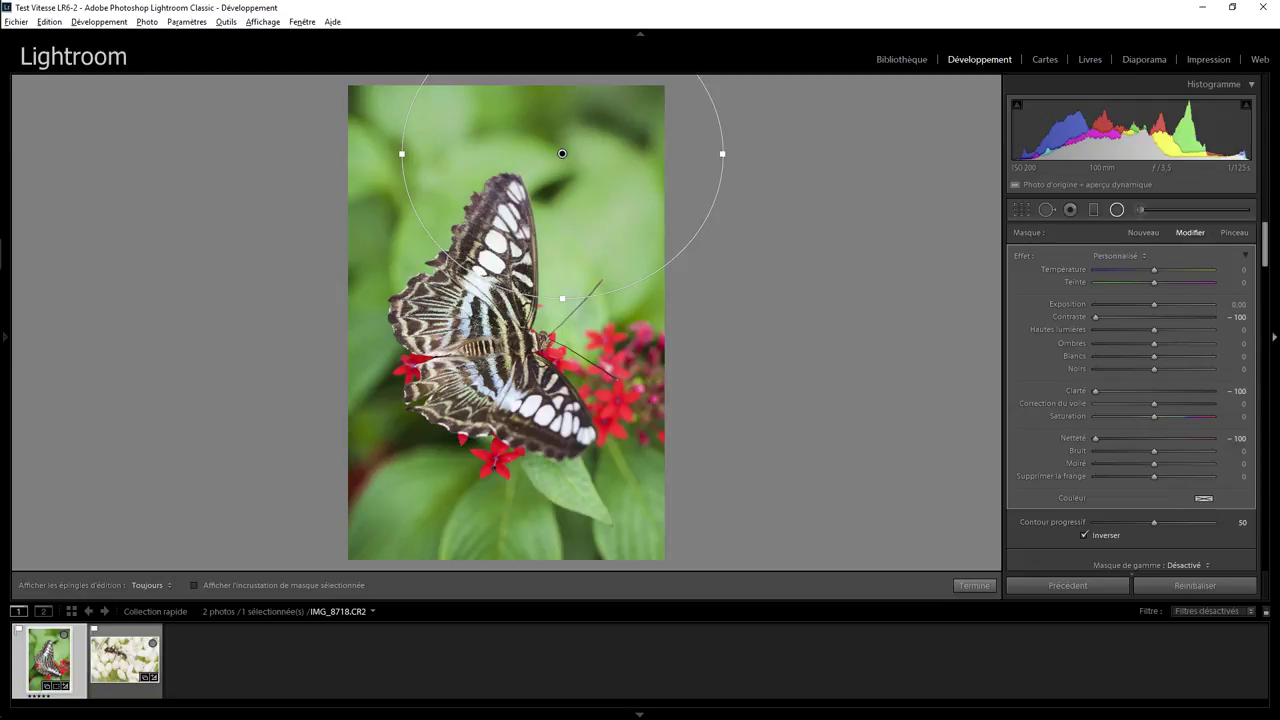
scroll(1266, 262, down, 3)
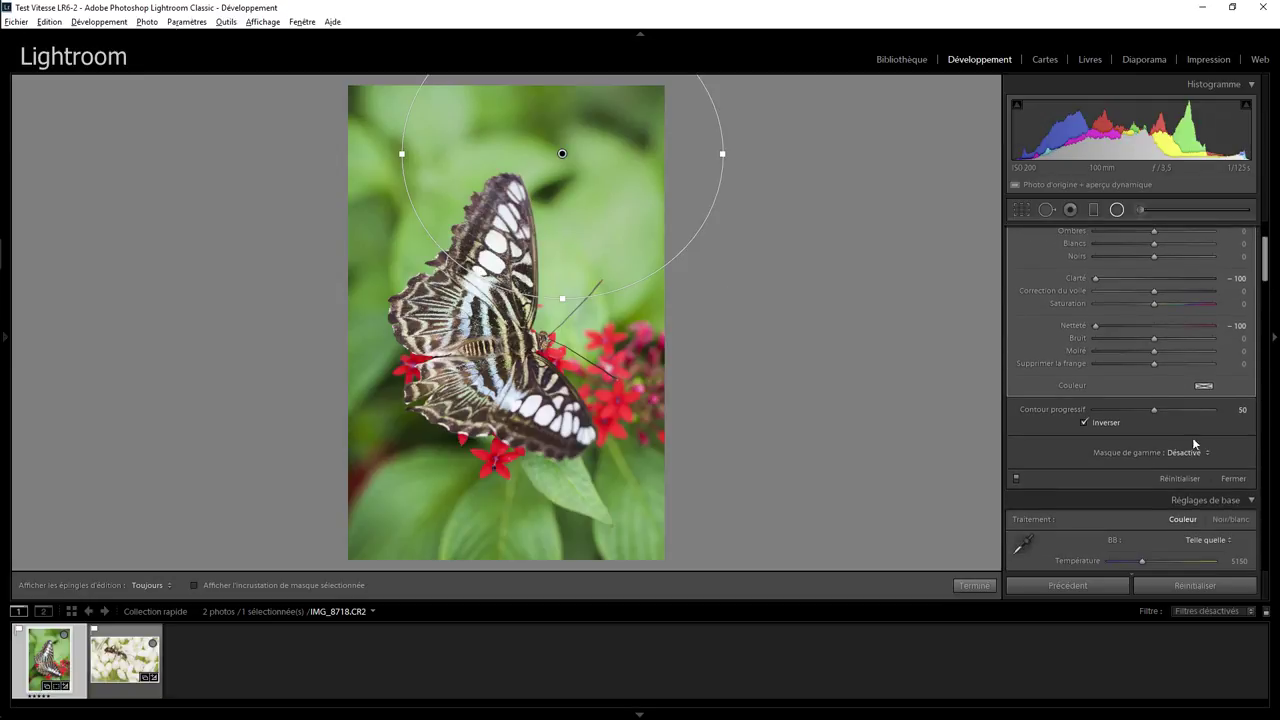
click(1190, 454)
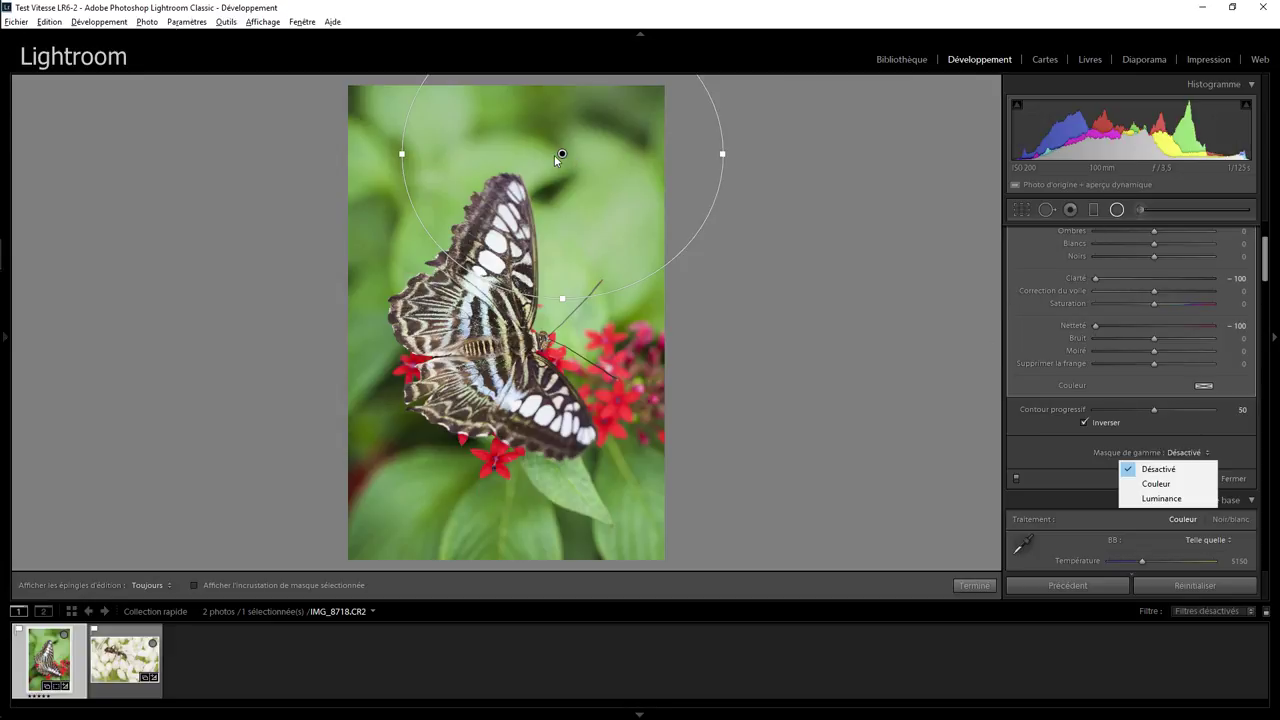
click(556, 155)
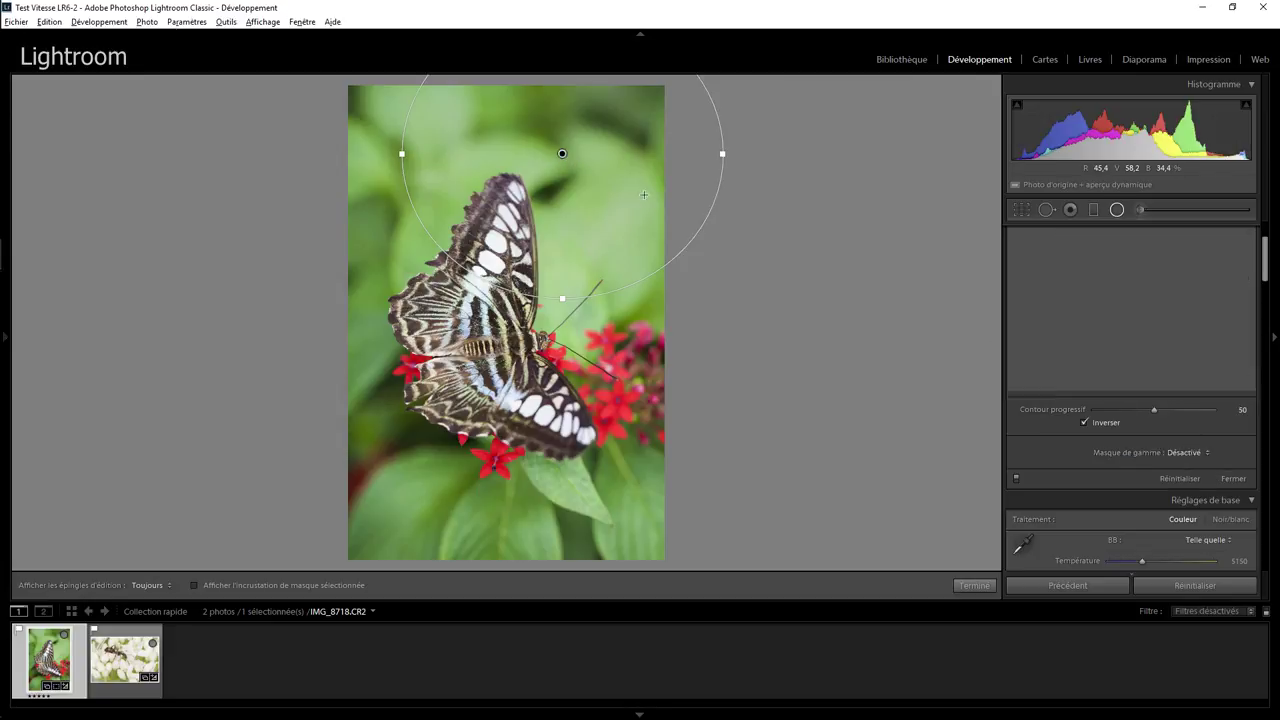
click(1094, 210)
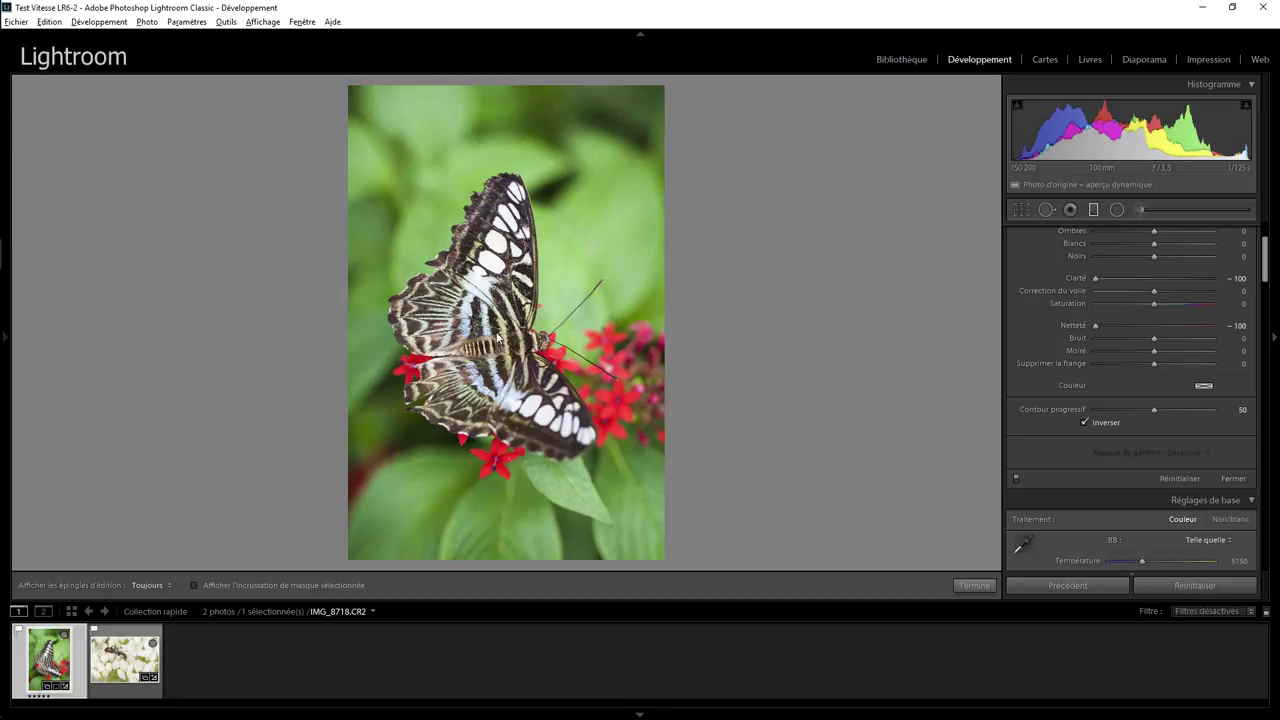
Draw a diagonal graduated filter across the lower photo and set its range mask to Couleur
drag(498, 340, 438, 462)
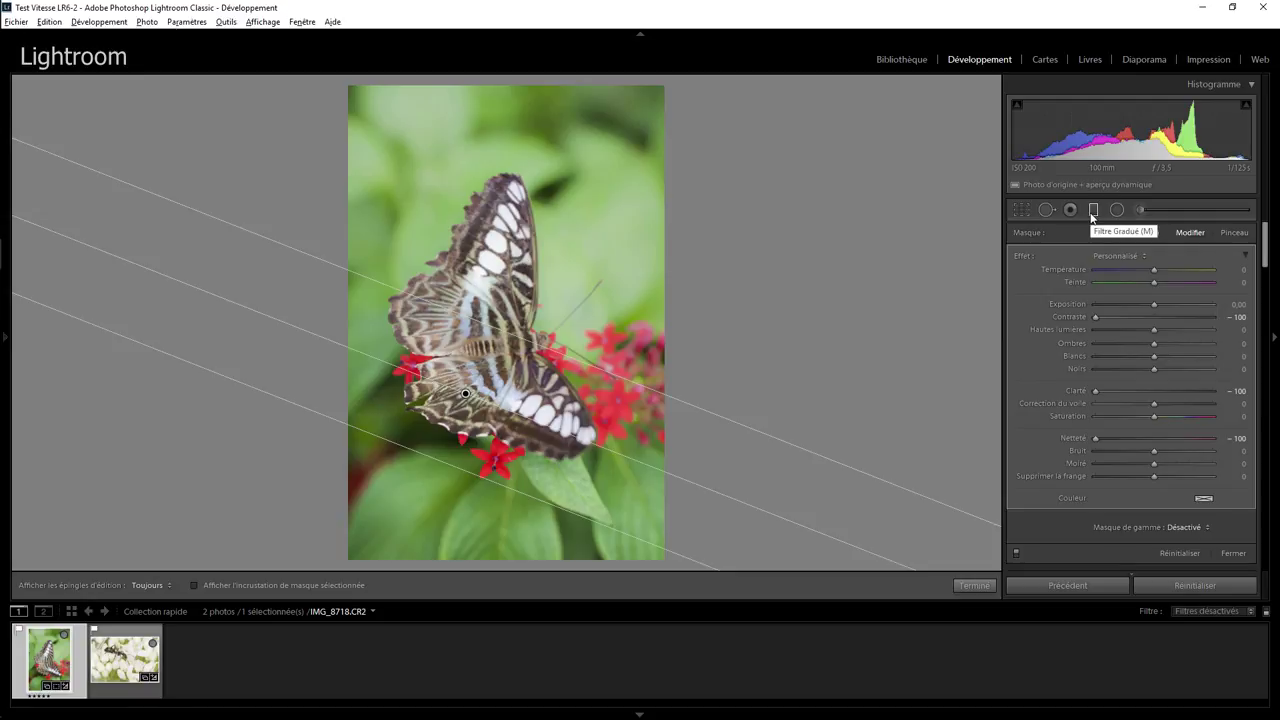
scroll(1192, 362, down, 3)
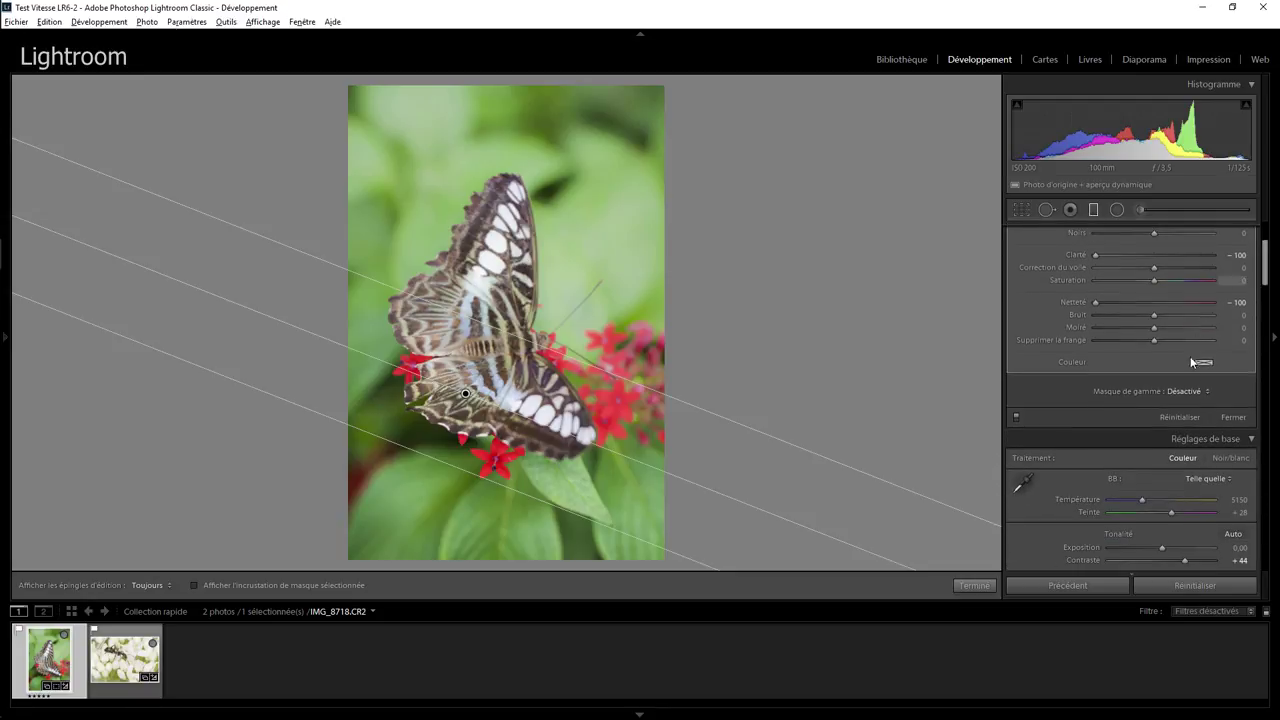
click(1184, 391)
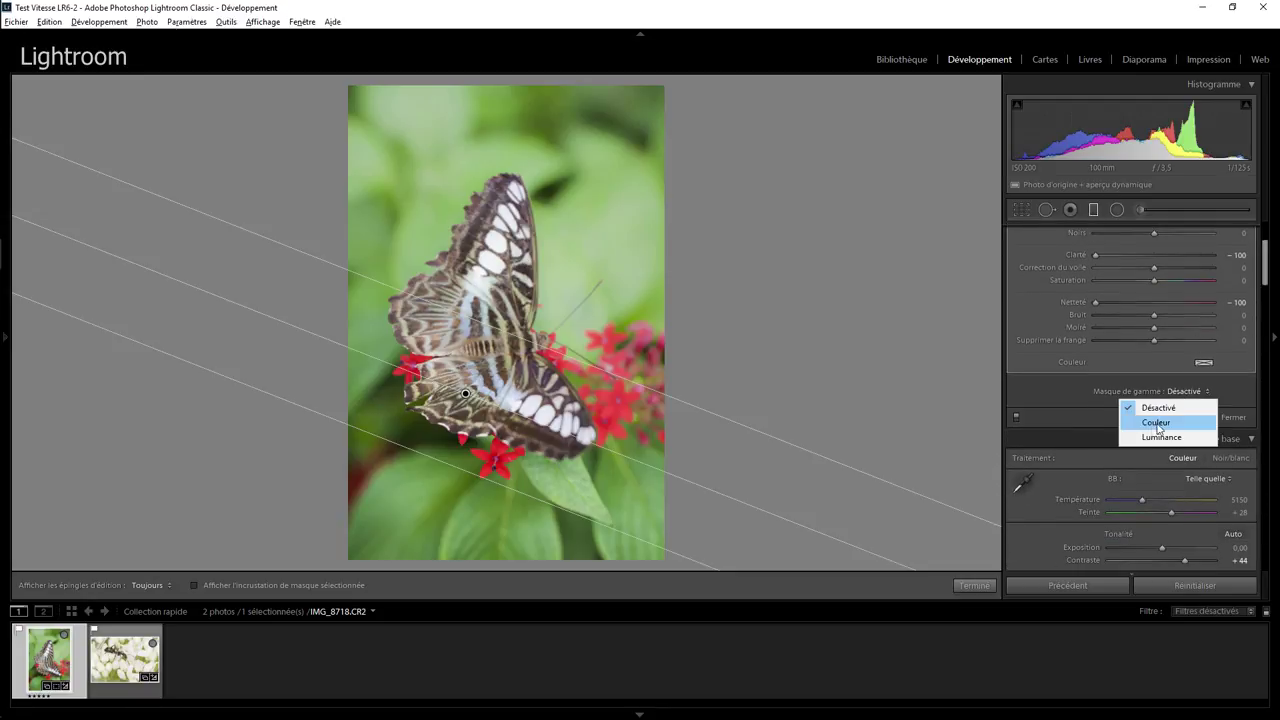
click(1157, 423)
Sample the green leaves for the graduated filter's colour range, finish, and open IMG_0353-Modifier.psd
click(1023, 391)
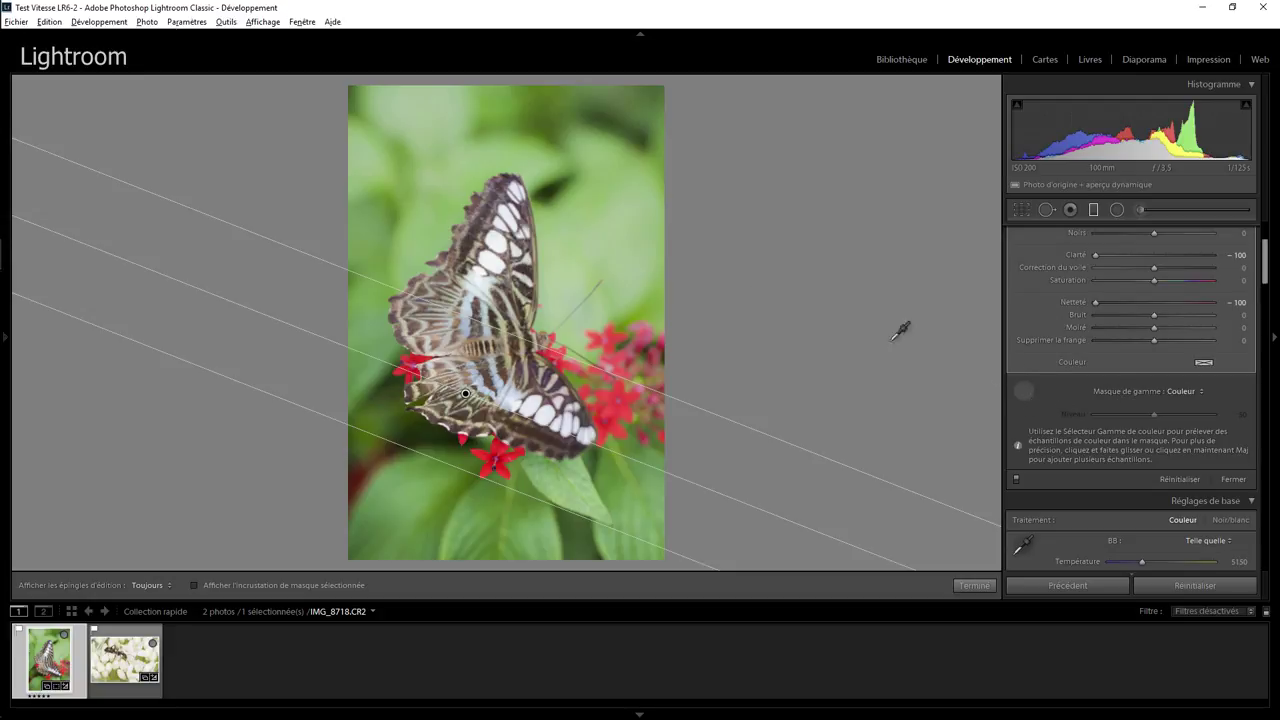
mouse_move(532, 115)
mouse_down()
mouse_move(641, 187)
mouse_move(650, 163)
mouse_up()
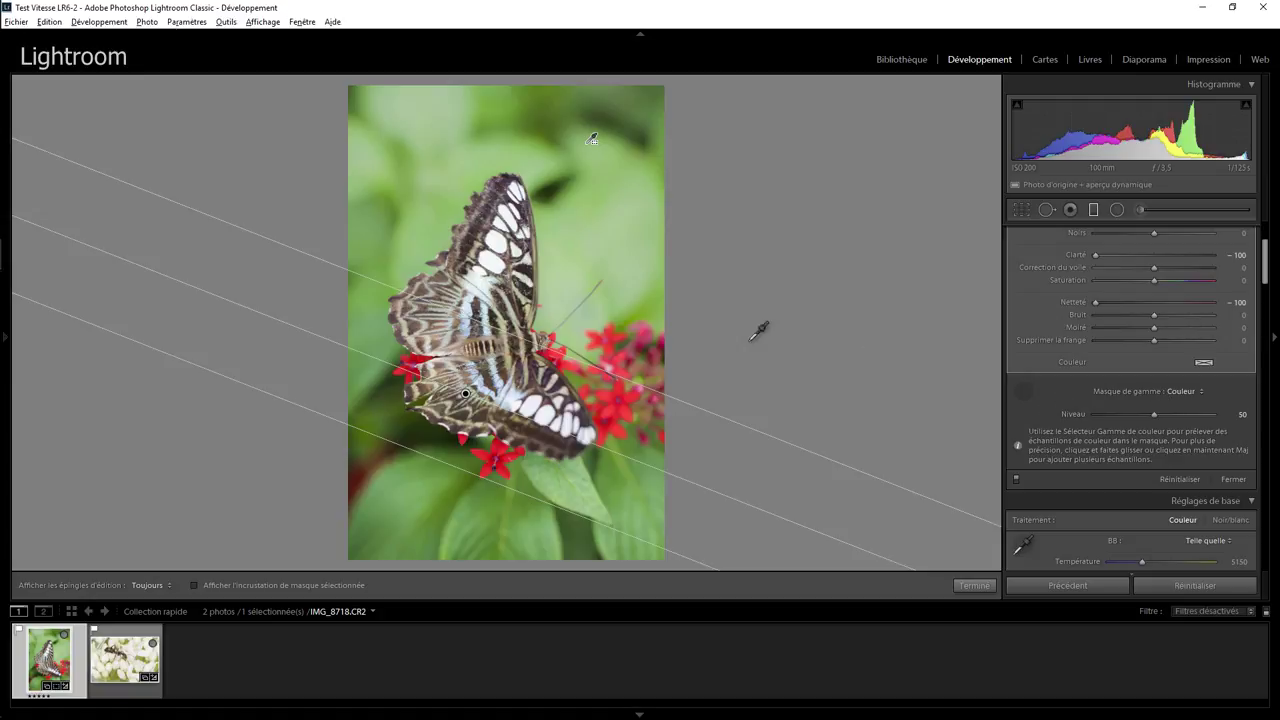
click(970, 585)
click(117, 672)
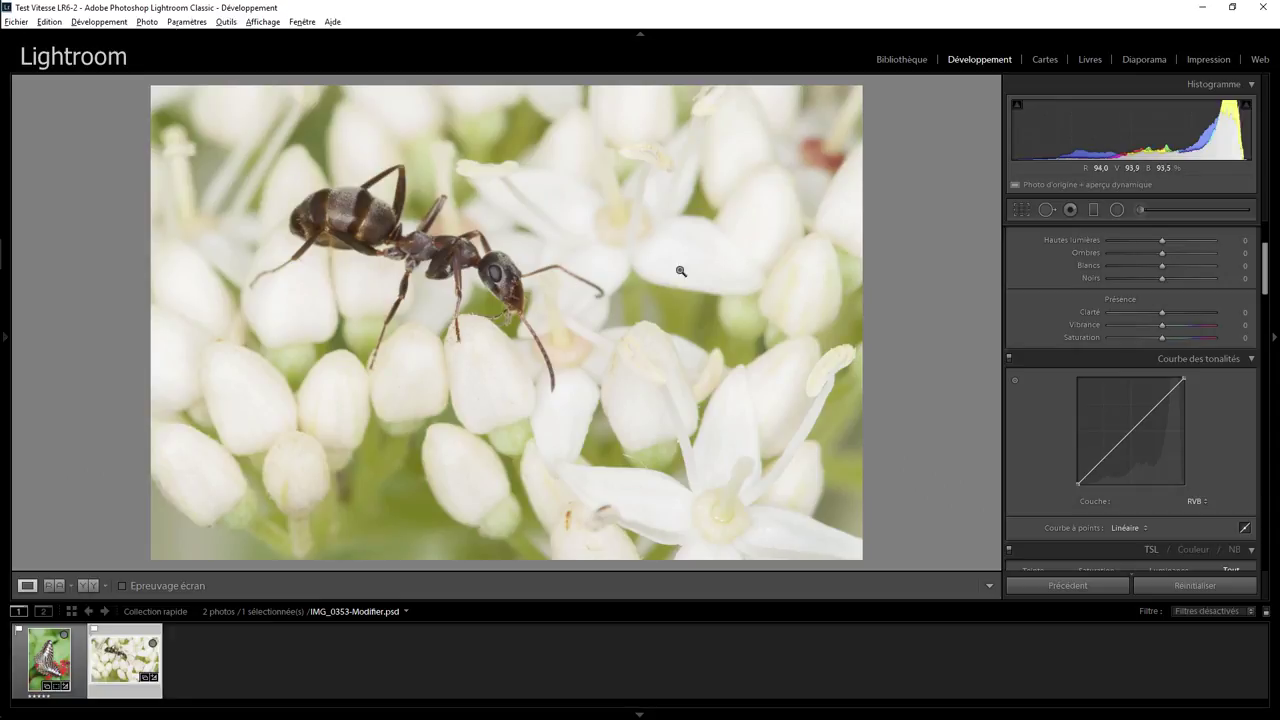
Start a new adjustment brush on the ant photo and reset all its effect sliders to 0
click(1140, 210)
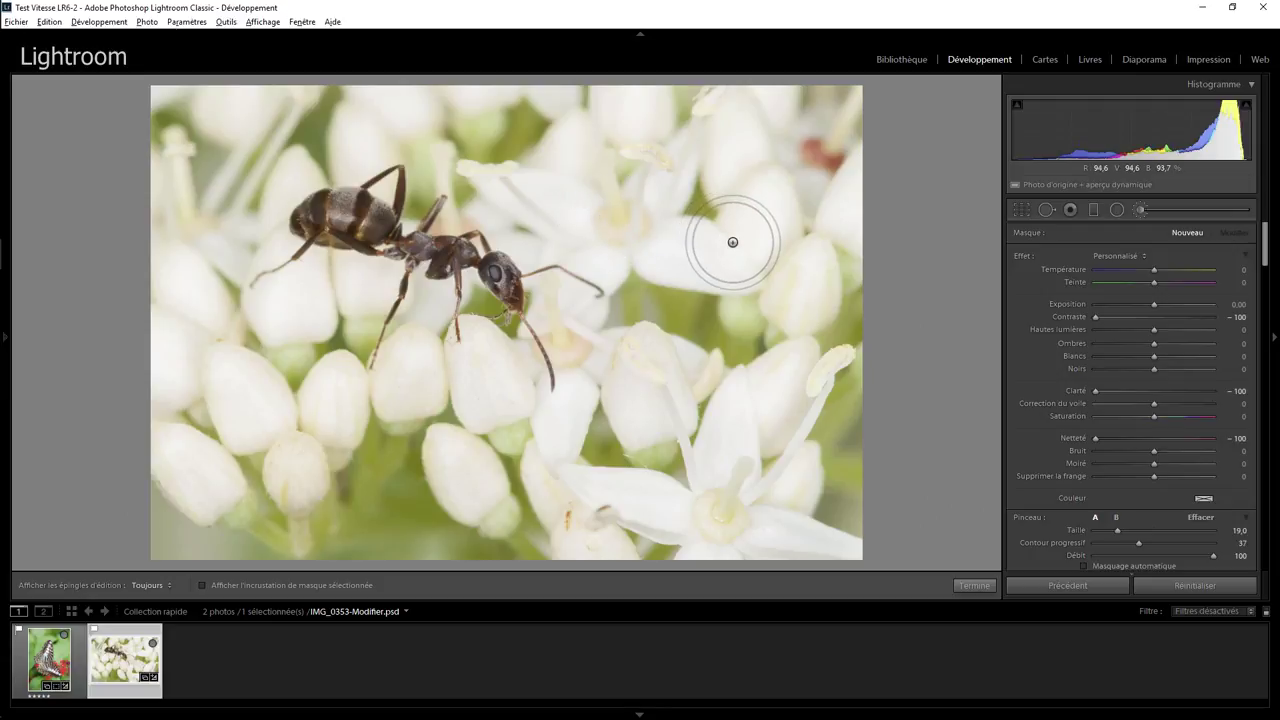
double_click(1024, 256)
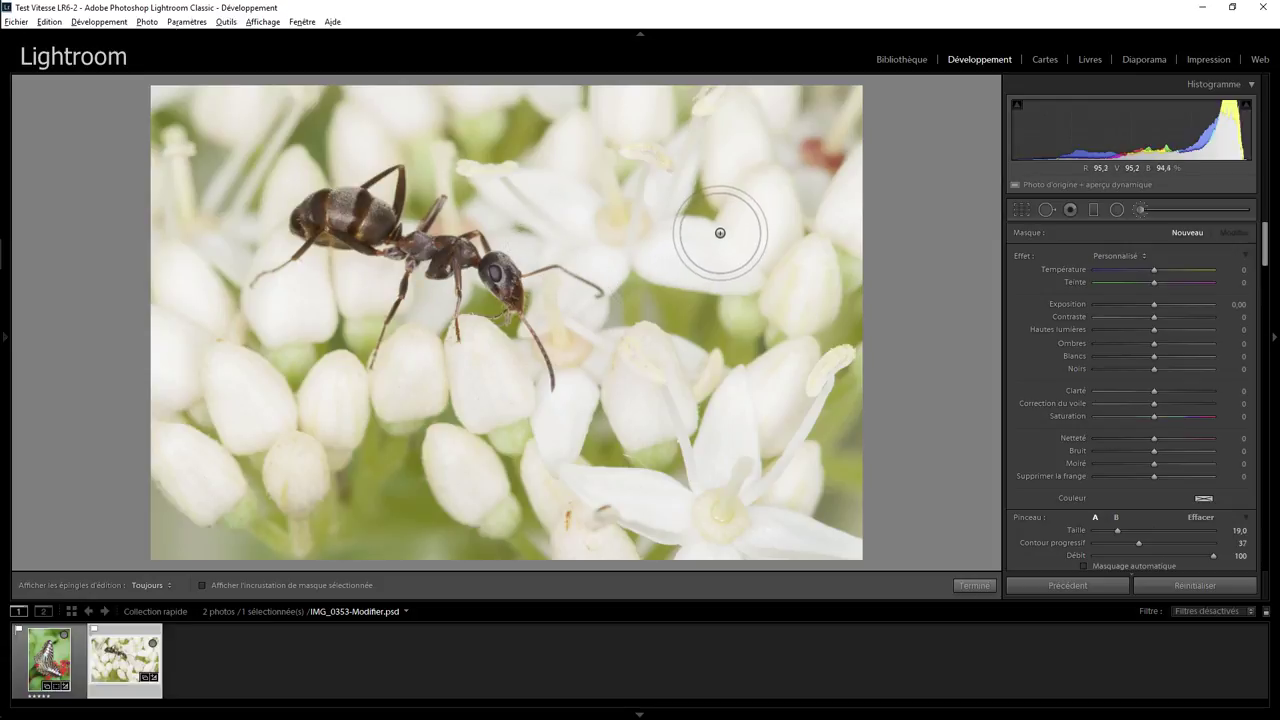
Pick a yellow brush colour, paint the mask over the white flowers, and show the mask overlay
click(1205, 499)
click(1121, 481)
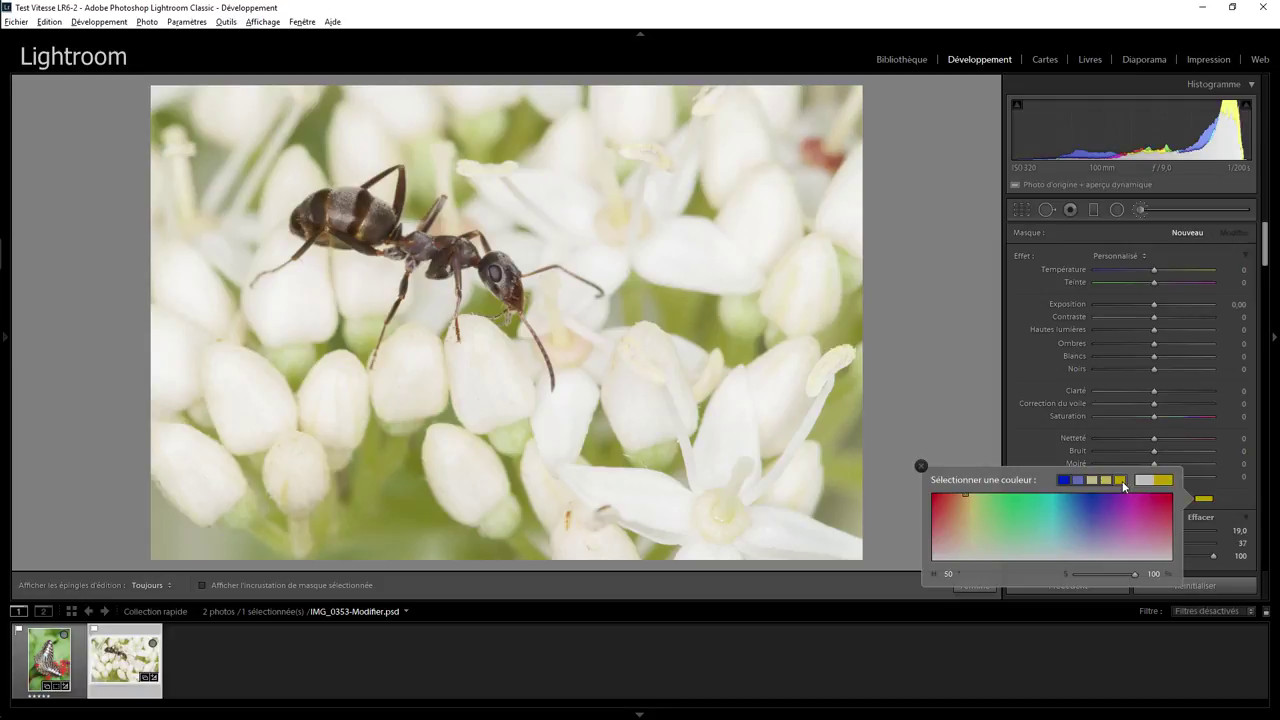
click(760, 209)
mouse_move(760, 209)
mouse_down()
mouse_move(700, 251)
mouse_move(771, 266)
mouse_move(777, 286)
mouse_move(832, 172)
mouse_move(728, 134)
mouse_move(759, 224)
mouse_move(806, 280)
mouse_move(800, 266)
mouse_move(652, 235)
mouse_move(680, 114)
mouse_move(560, 114)
mouse_move(521, 97)
mouse_move(366, 114)
mouse_move(443, 120)
mouse_move(566, 206)
mouse_move(603, 251)
mouse_move(580, 337)
mouse_move(704, 365)
mouse_move(709, 409)
mouse_move(814, 366)
mouse_move(800, 509)
mouse_move(641, 535)
mouse_move(634, 491)
mouse_move(449, 354)
mouse_move(462, 495)
mouse_move(371, 366)
mouse_move(271, 457)
mouse_move(223, 423)
mouse_move(157, 329)
mouse_move(186, 129)
mouse_move(243, 249)
mouse_move(279, 249)
mouse_move(348, 303)
mouse_move(418, 310)
mouse_move(286, 286)
mouse_move(177, 320)
mouse_move(571, 462)
mouse_move(774, 443)
mouse_move(825, 304)
mouse_move(829, 129)
mouse_move(823, 143)
mouse_move(749, 157)
mouse_move(757, 169)
mouse_up()
key(o)
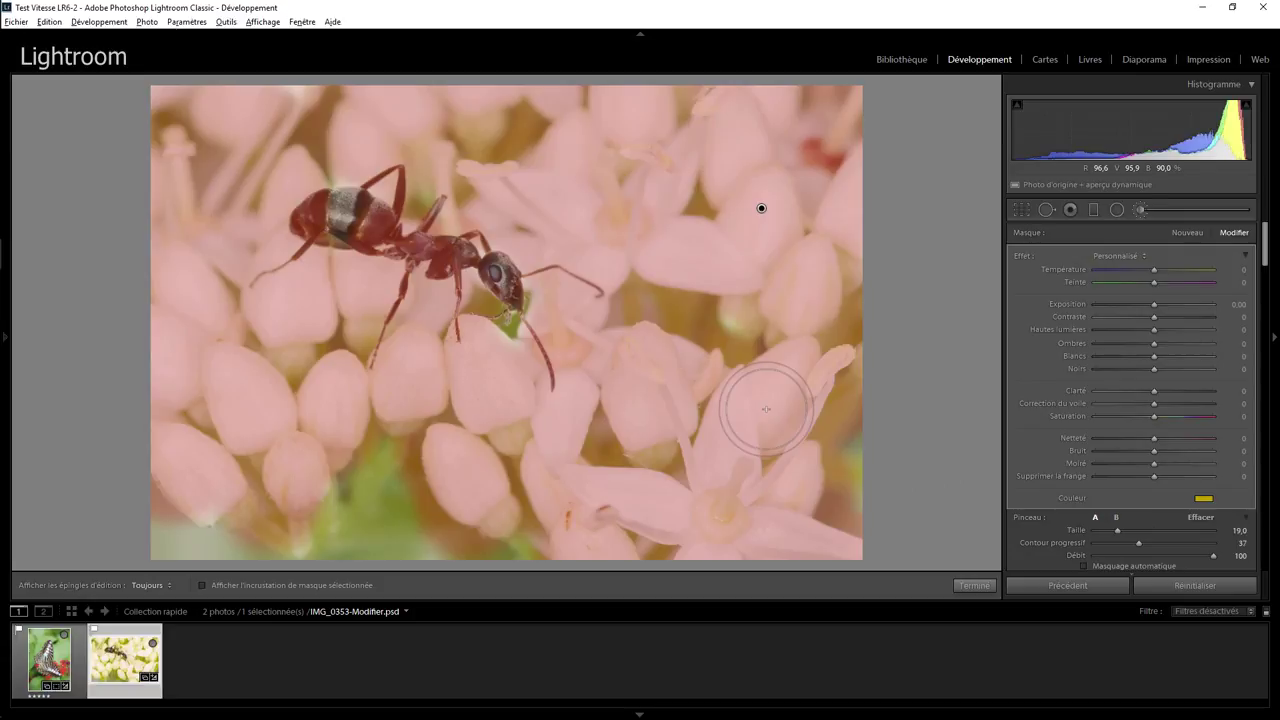
Add a Luminance range mask (range 0/100, smoothness 50) to the brush mask, then show the overlay
key(o)
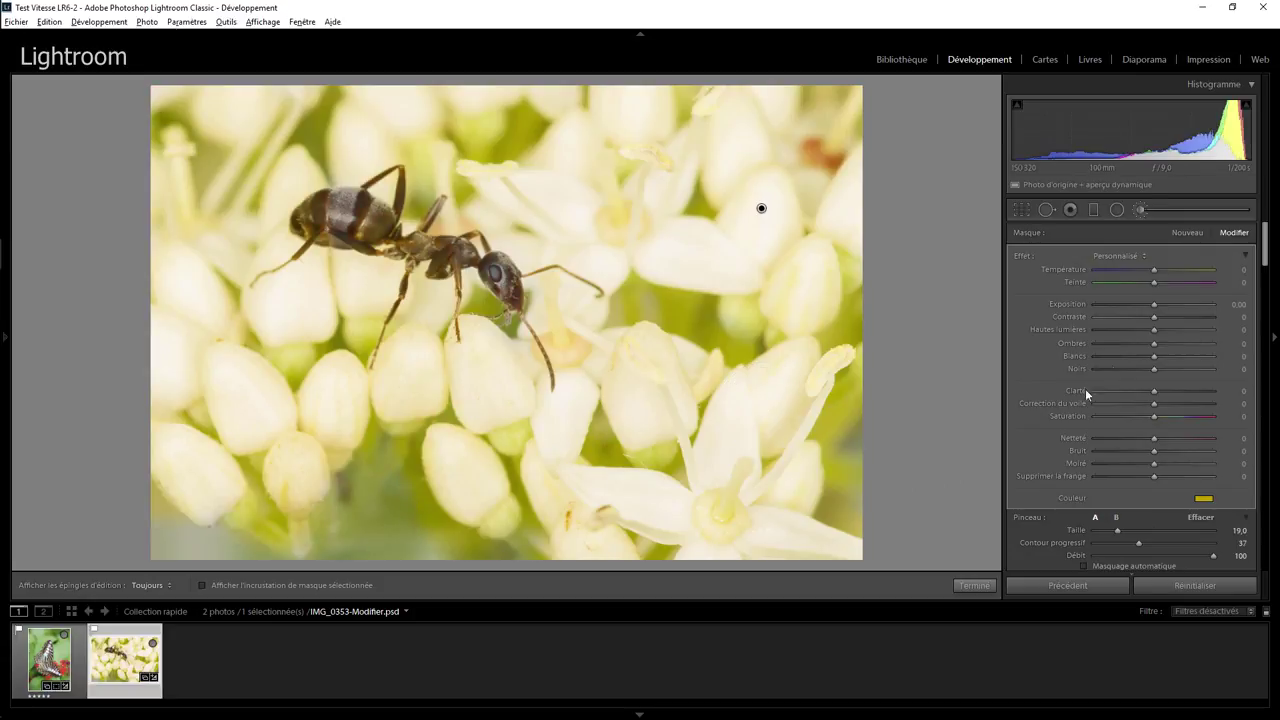
drag(1266, 247, 1266, 284)
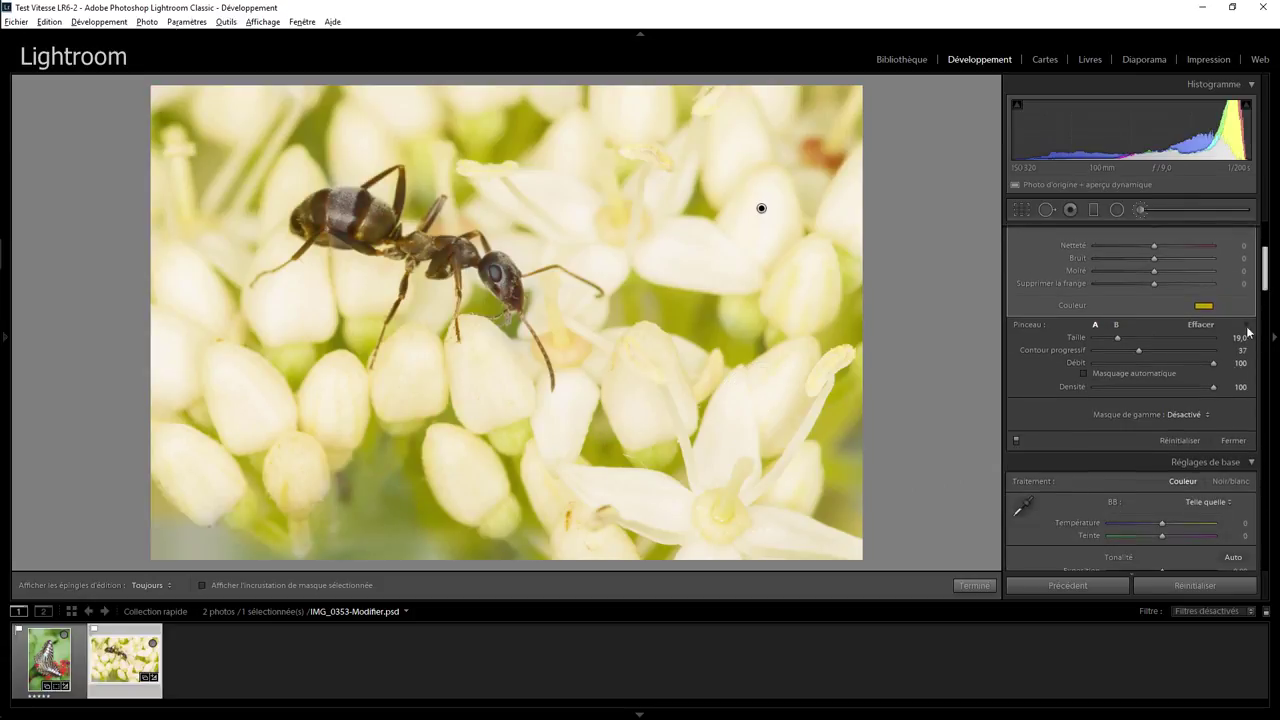
click(1190, 414)
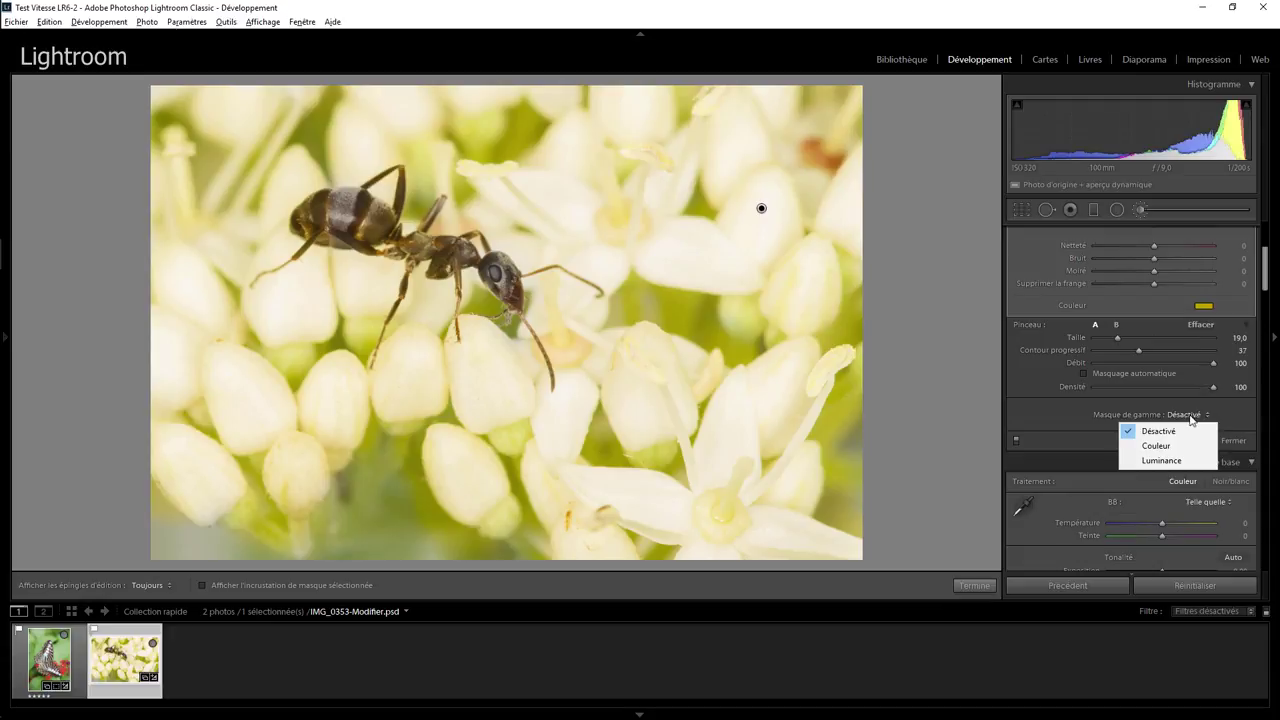
click(1160, 461)
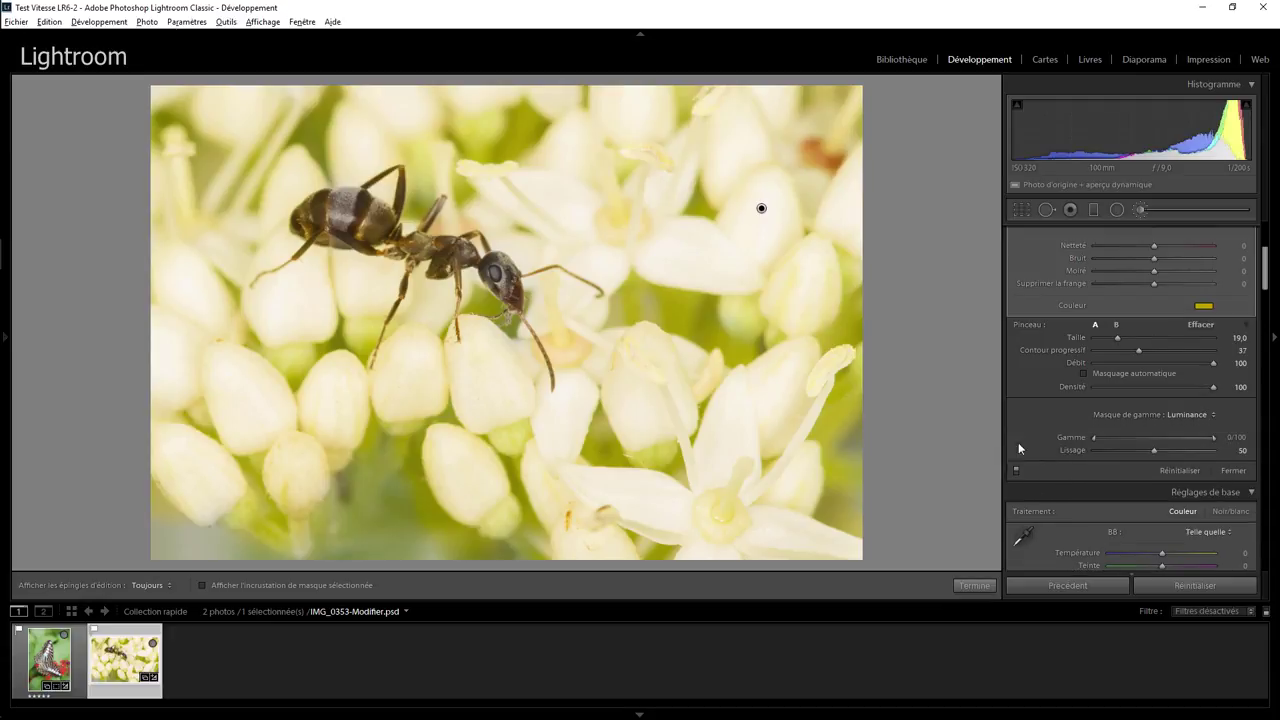
key(o)
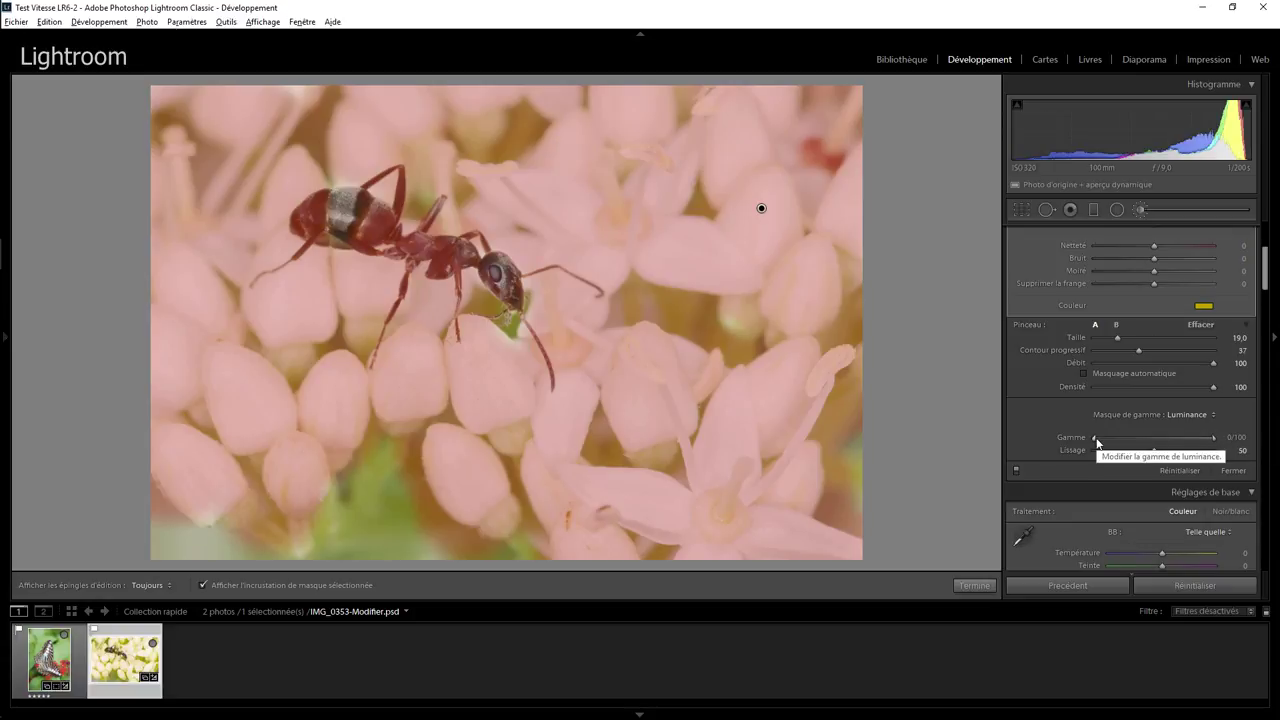
Narrow the Luminance range mask to 57/100 with smoothness 39 so the bright petals are selected
drag(1098, 438, 1183, 437)
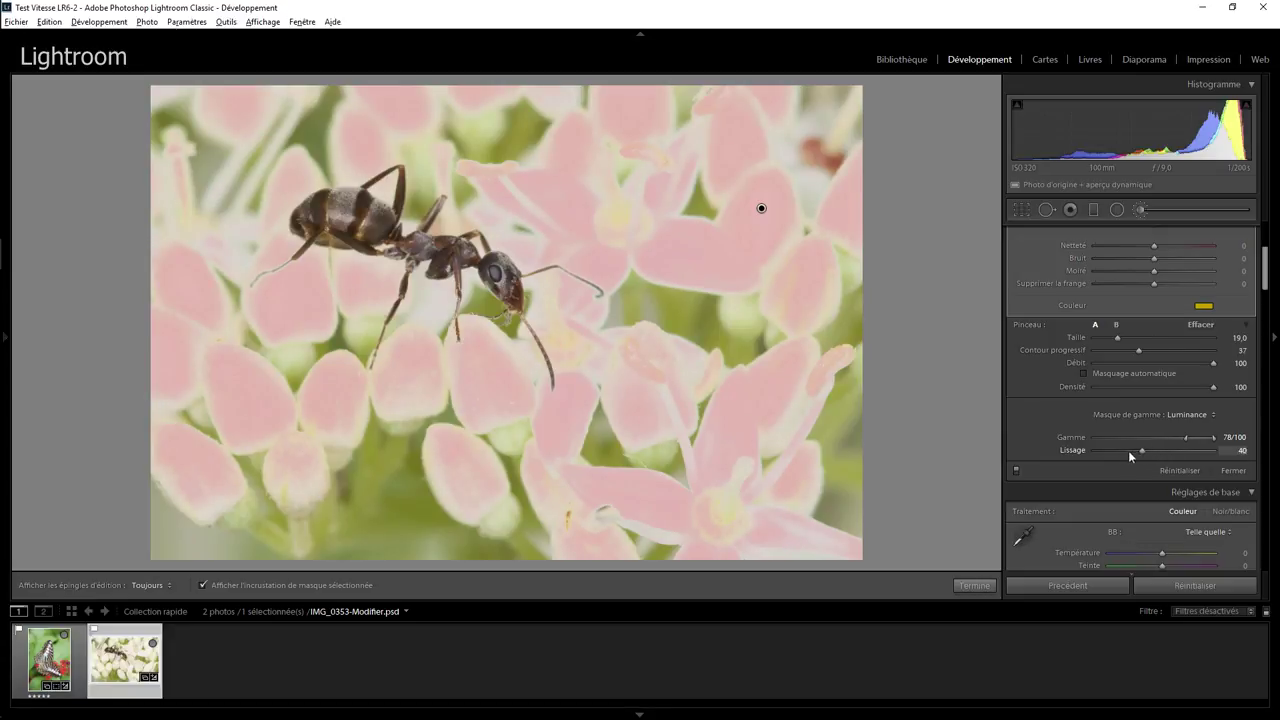
drag(1128, 450, 1088, 452)
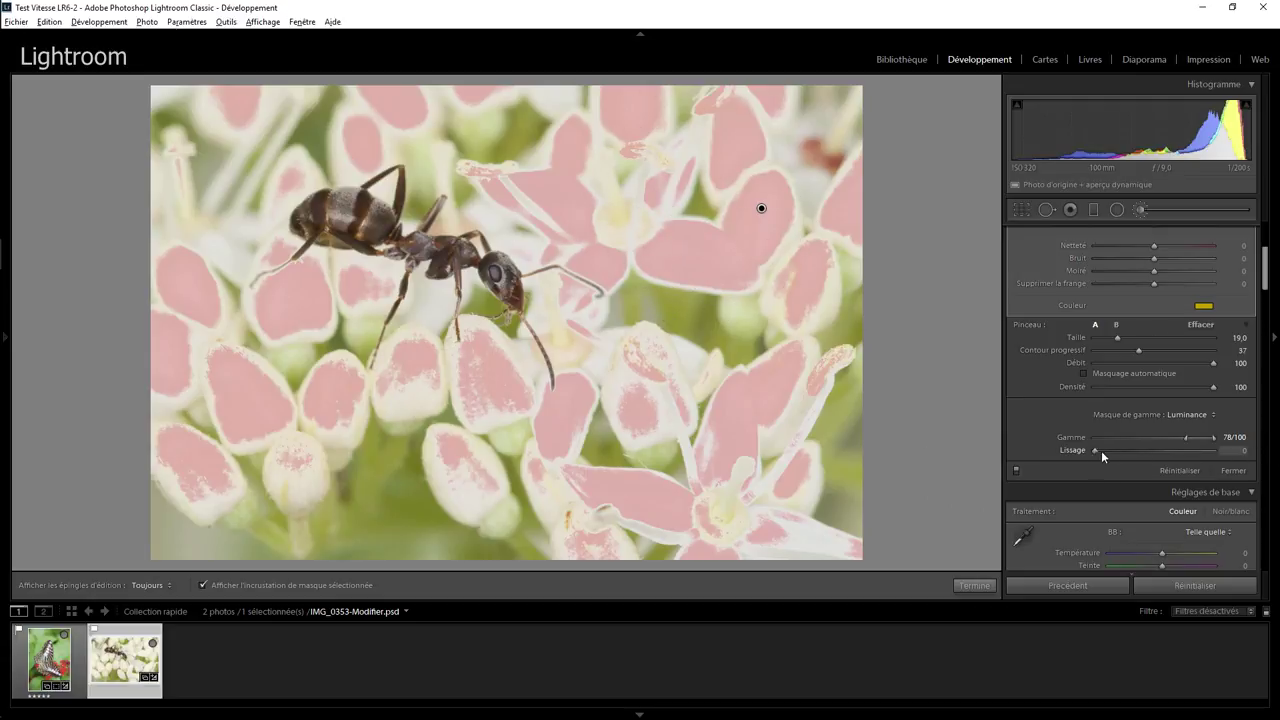
mouse_move(1101, 450)
mouse_down()
mouse_move(1181, 448)
mouse_move(1095, 451)
mouse_up()
mouse_move(1185, 436)
mouse_down()
mouse_move(1101, 455)
mouse_move(1112, 450)
mouse_up()
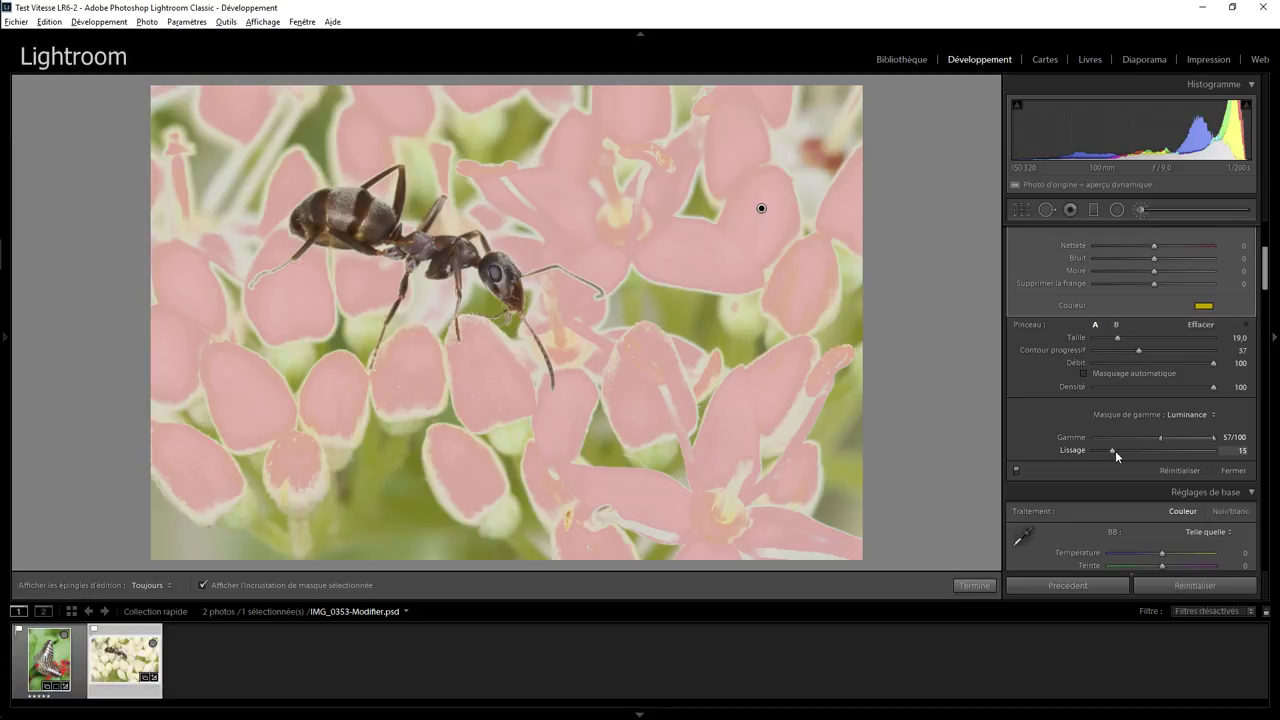
drag(1115, 450, 1141, 450)
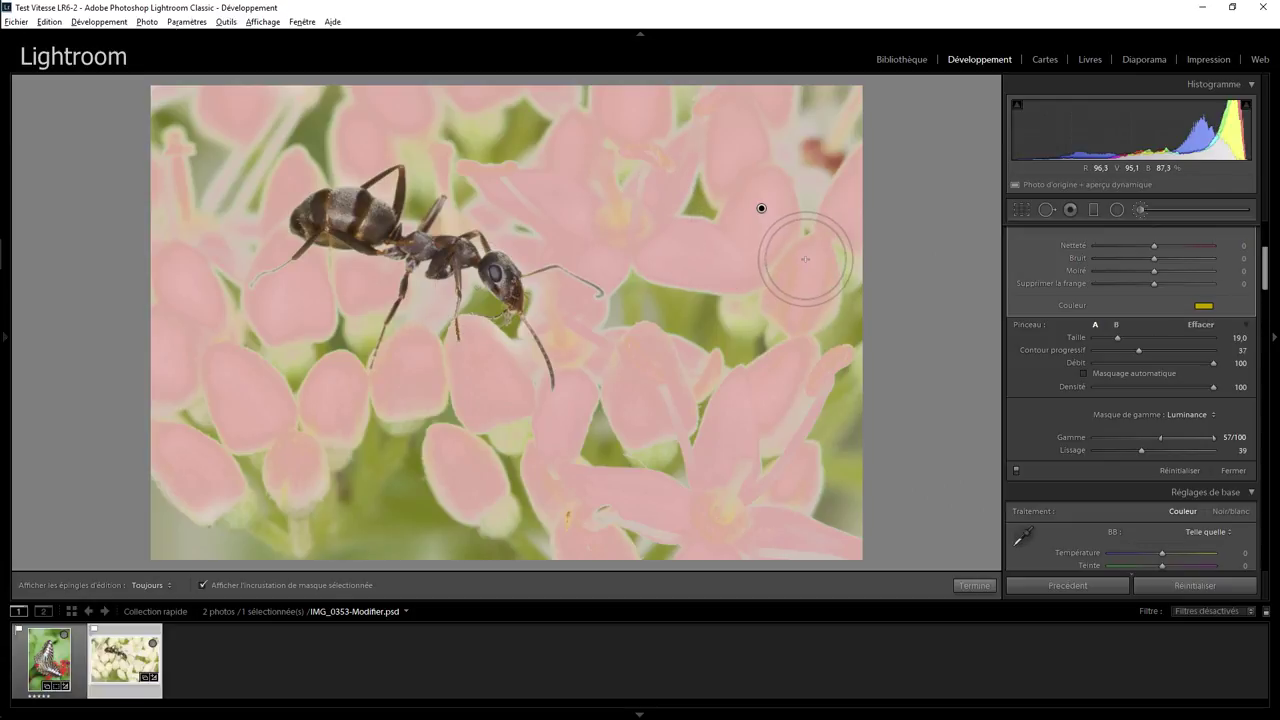
Set the brush effect colour to a blue tint (hue 218, saturation 51) to whiten the flowers
key(o)
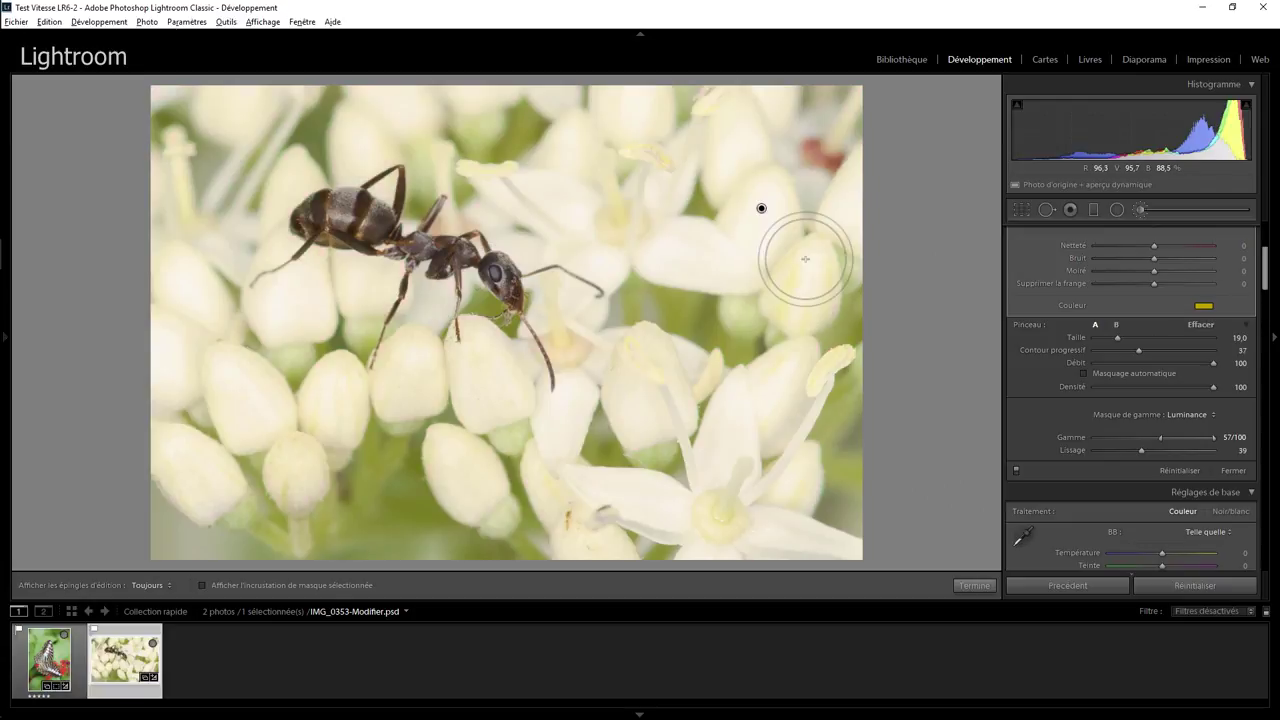
drag(1266, 284, 1266, 270)
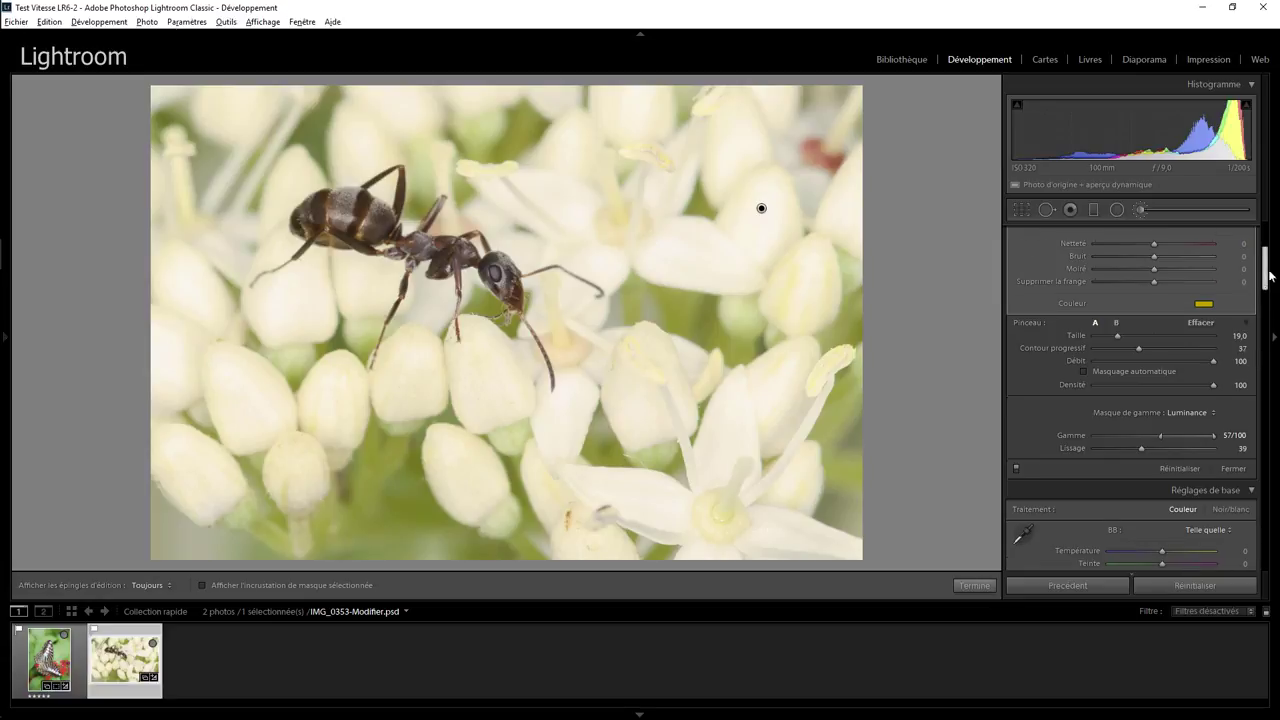
click(1206, 444)
drag(1111, 491, 1126, 448)
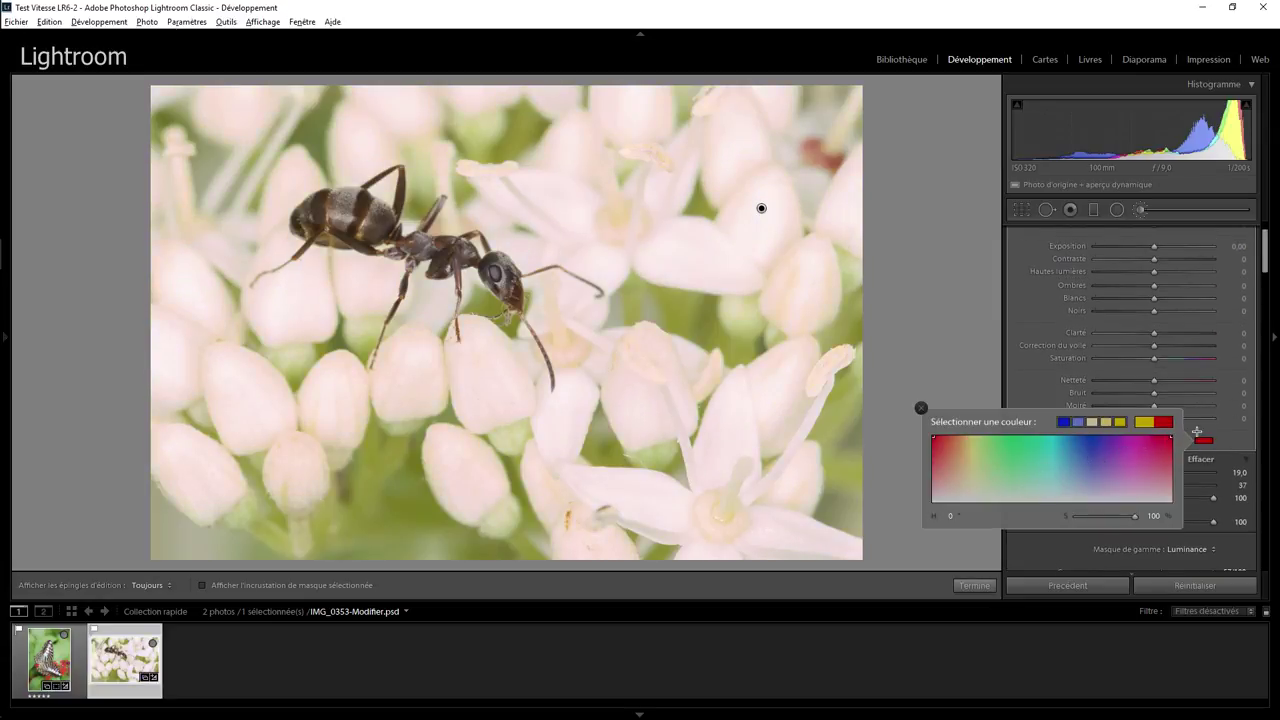
mouse_move(1141, 449)
mouse_down()
mouse_move(972, 432)
mouse_move(1077, 468)
mouse_up()
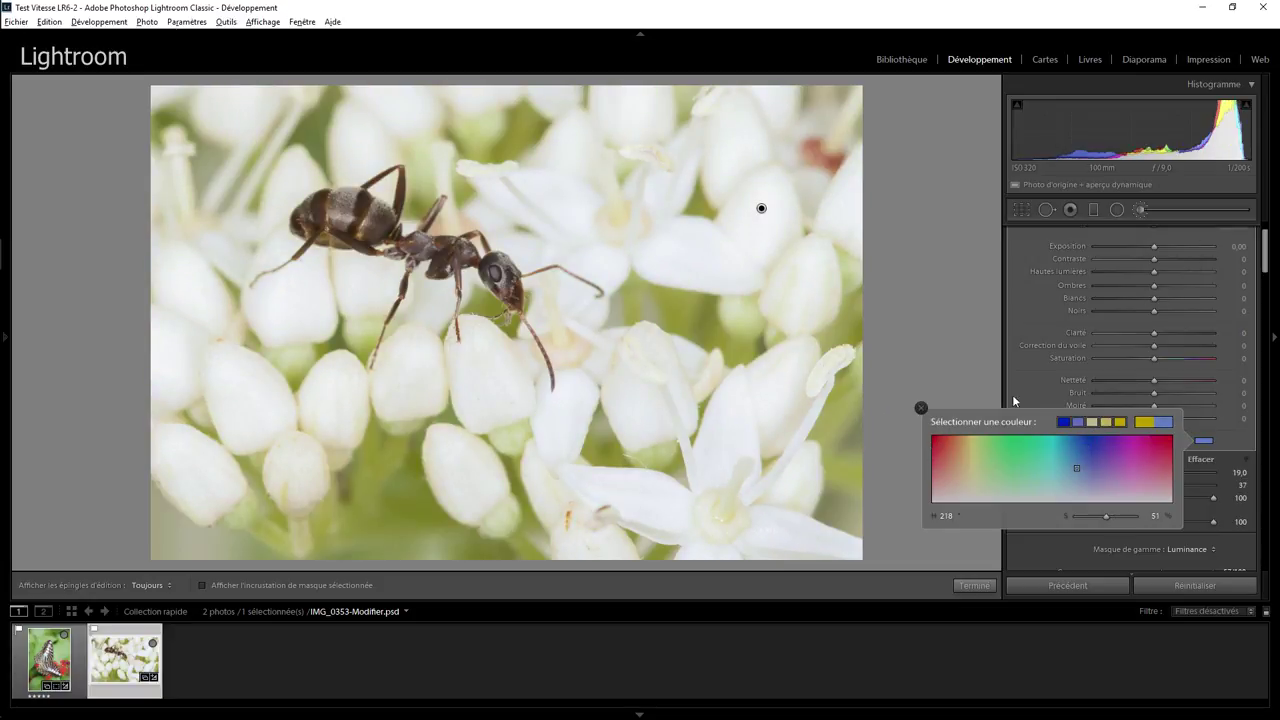
click(920, 408)
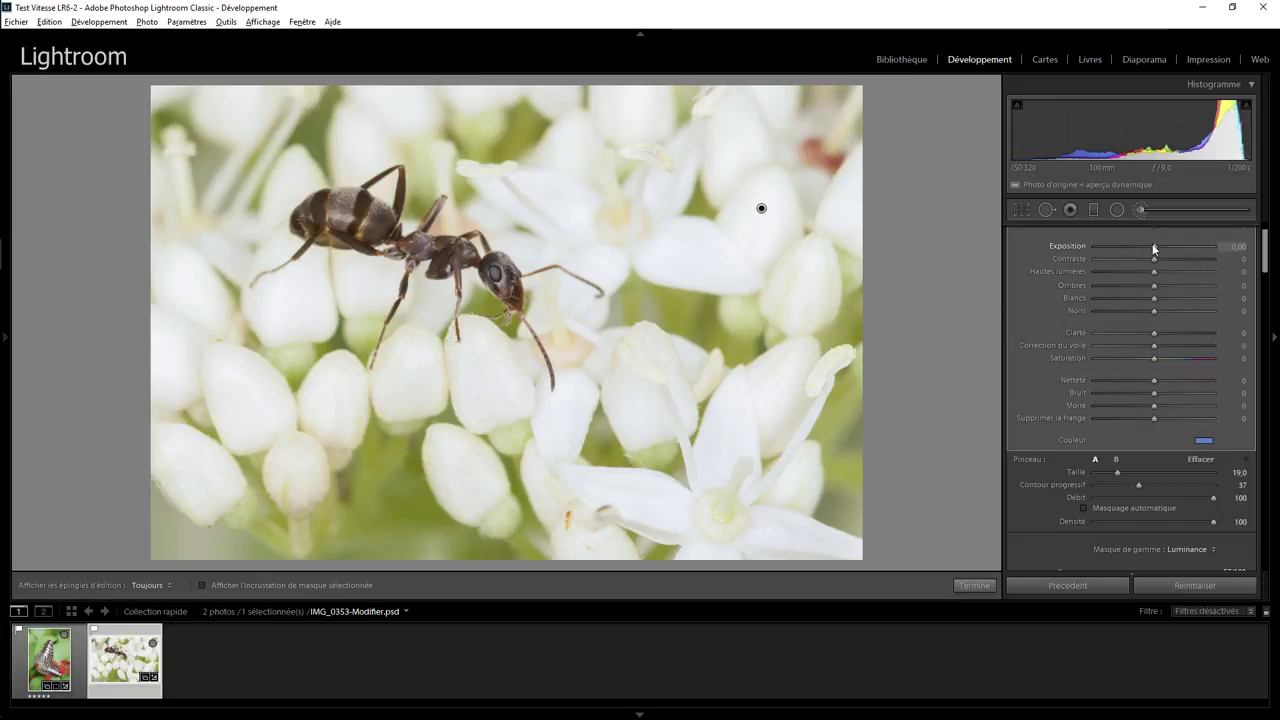
drag(1152, 245, 1076, 247)
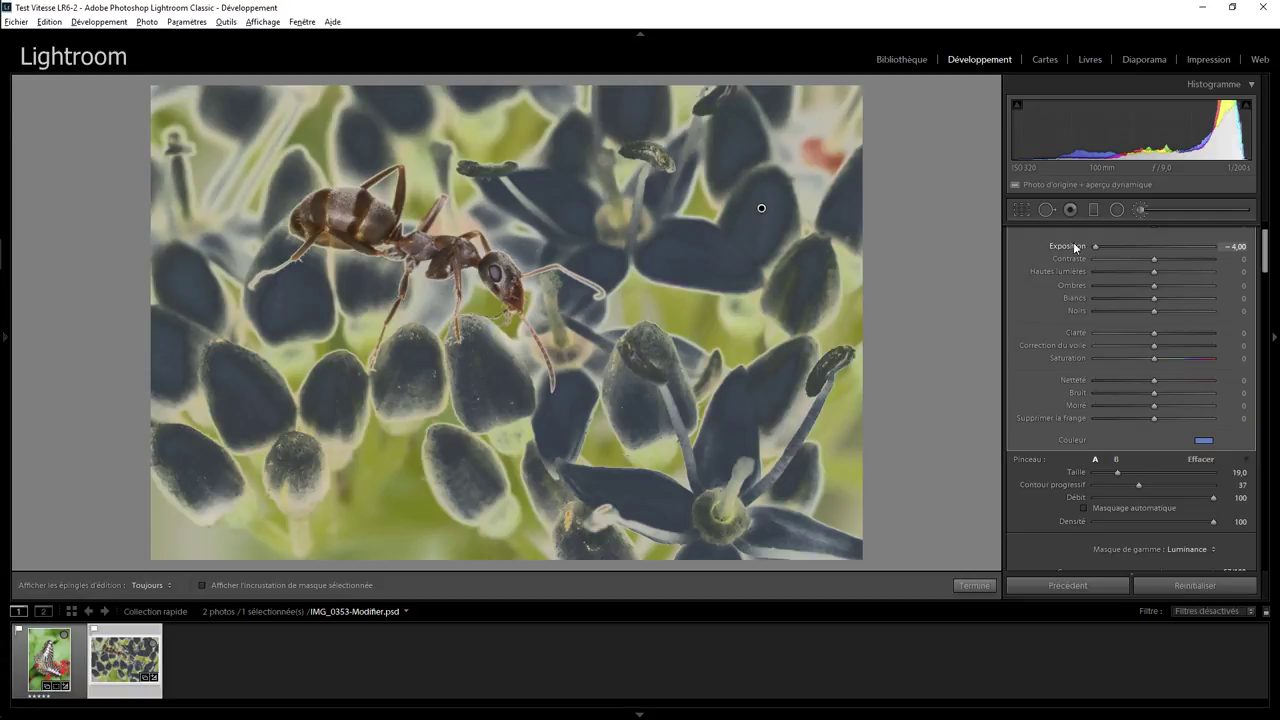
mouse_move(1101, 248)
mouse_down()
mouse_move(1180, 247)
mouse_move(1102, 246)
mouse_move(1154, 243)
mouse_up()
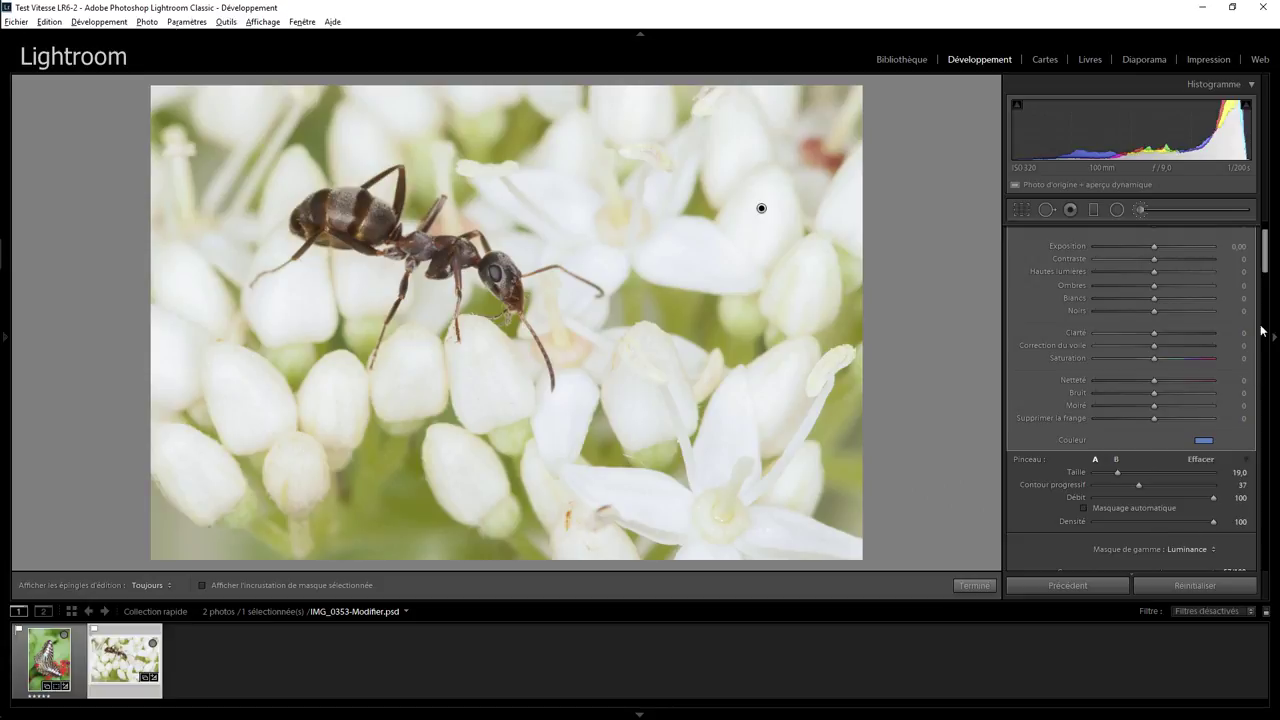
scroll(1230, 330, down, 3)
scroll(1200, 332, down, 2)
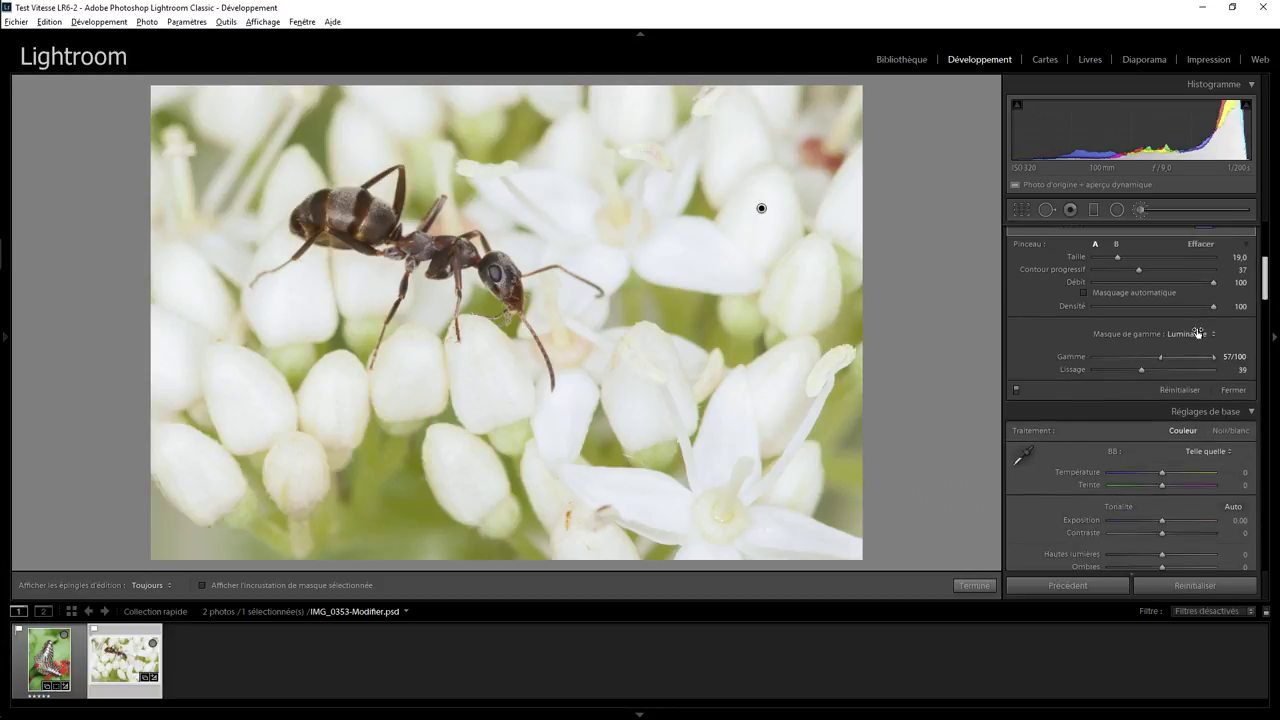
click(1186, 333)
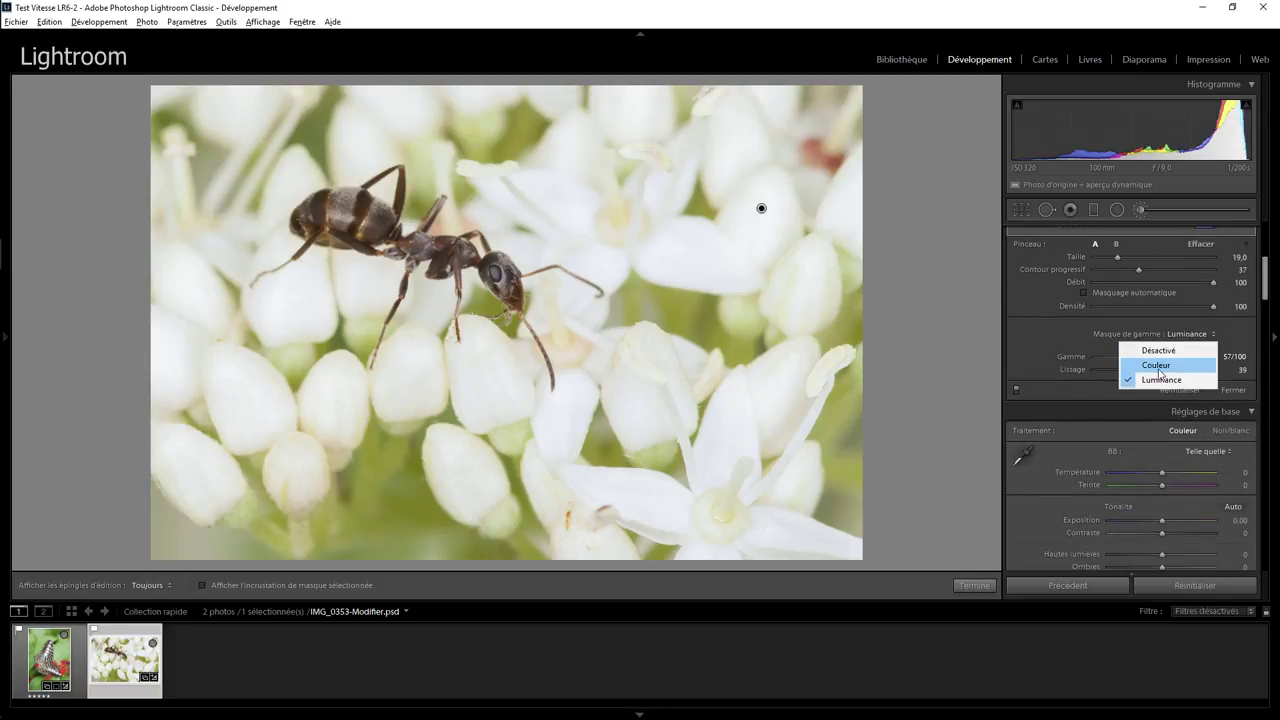
click(1040, 331)
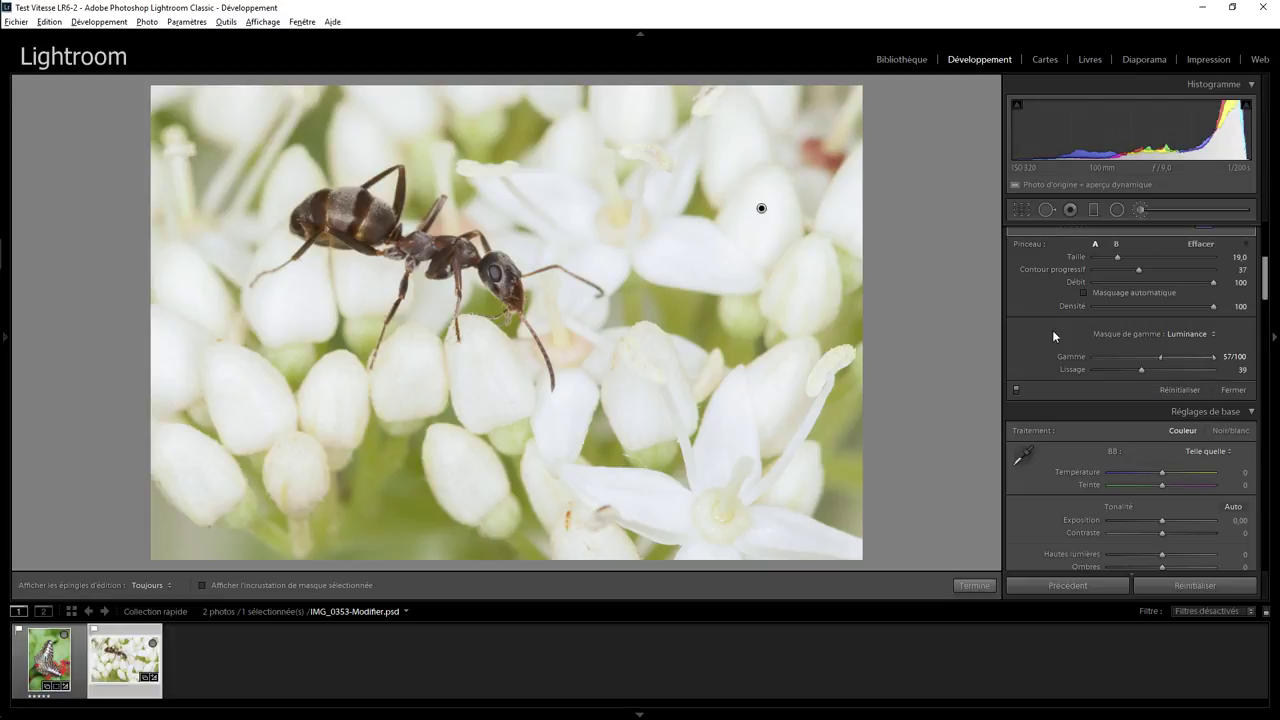